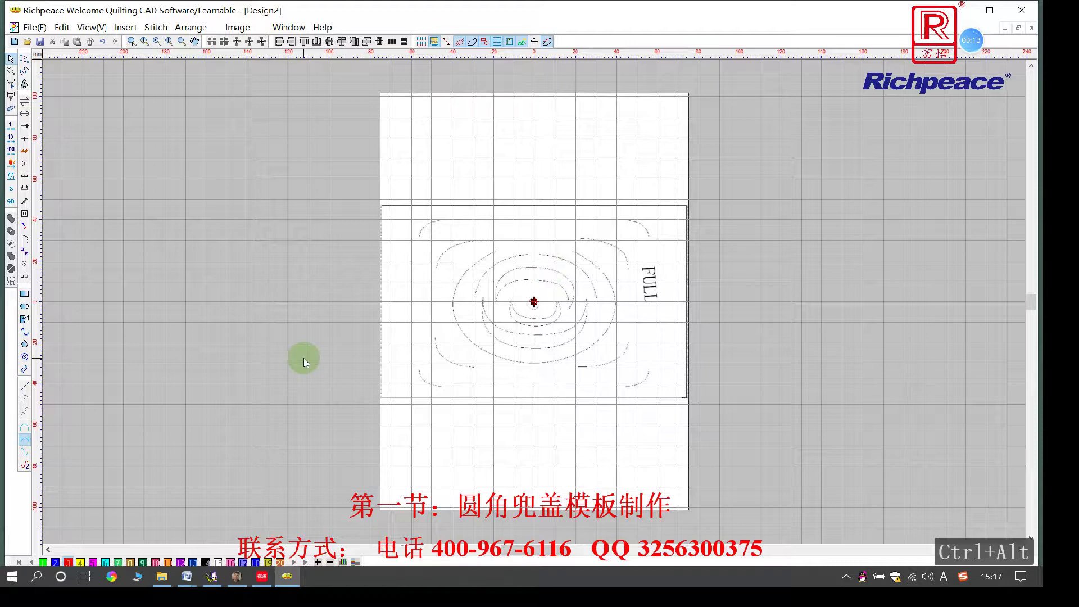
mouse_move(249, 149)
left_mouse_down()
mouse_move(877, 441)
mouse_move(872, 469)
left_mouse_up()
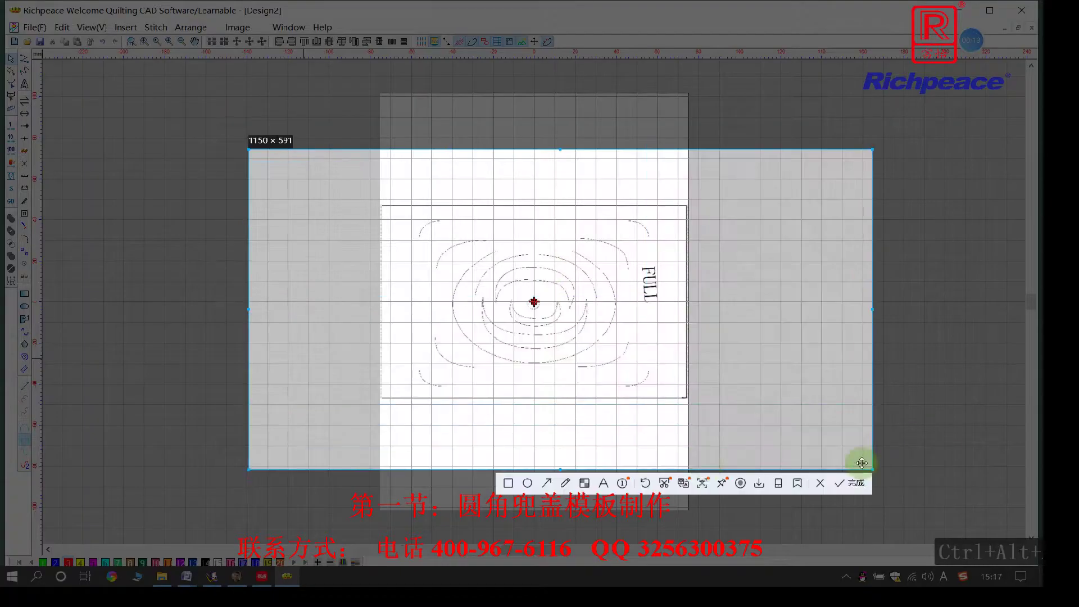
left_click(604, 483)
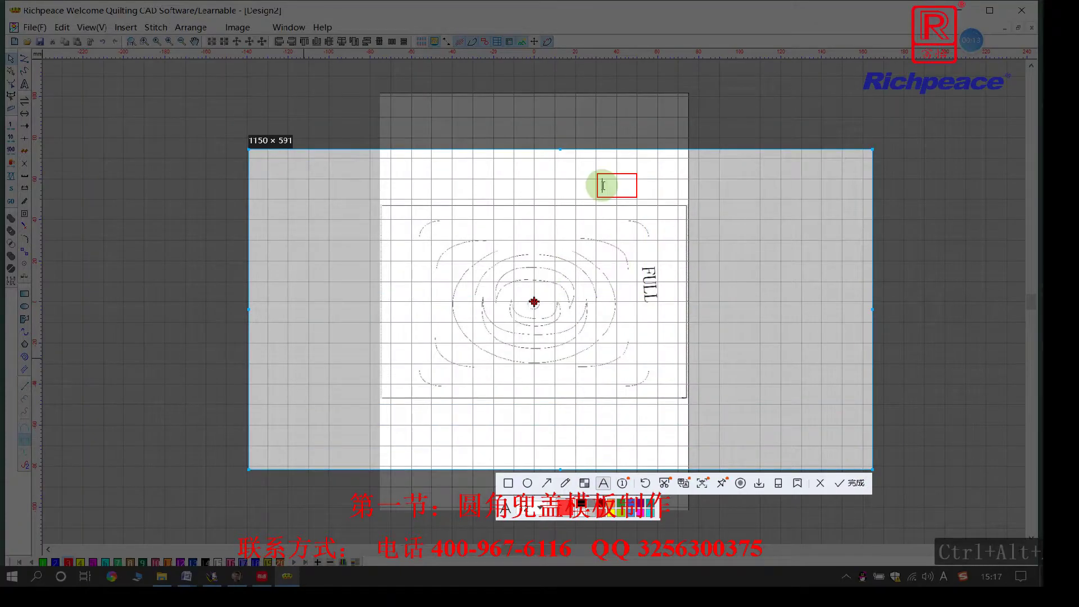
type("Capital K locks the picture")
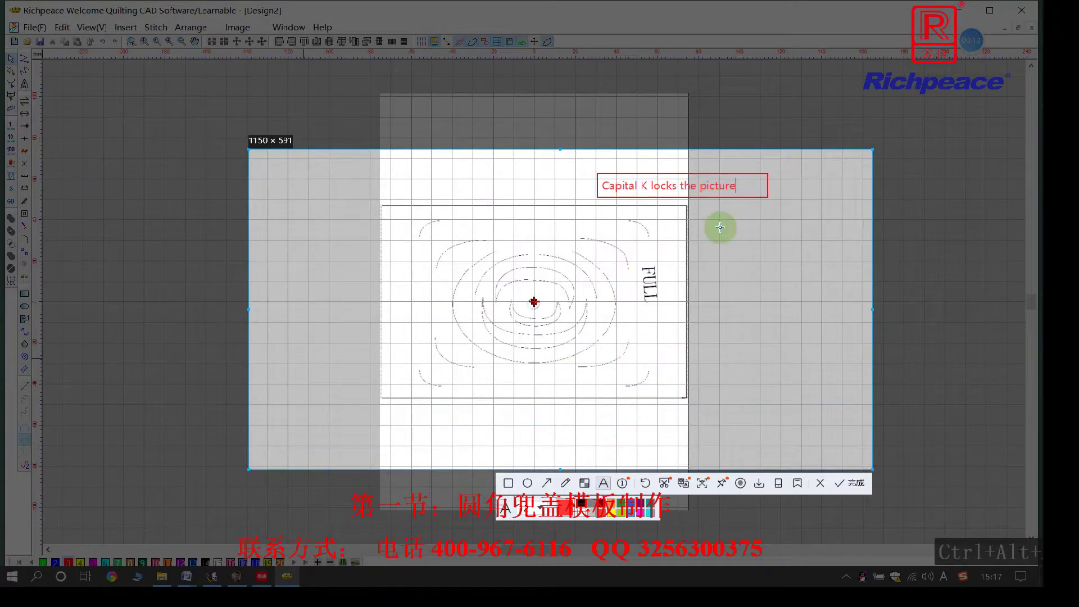
key("BackSpace")
left_click_drag(735, 187, 589, 188)
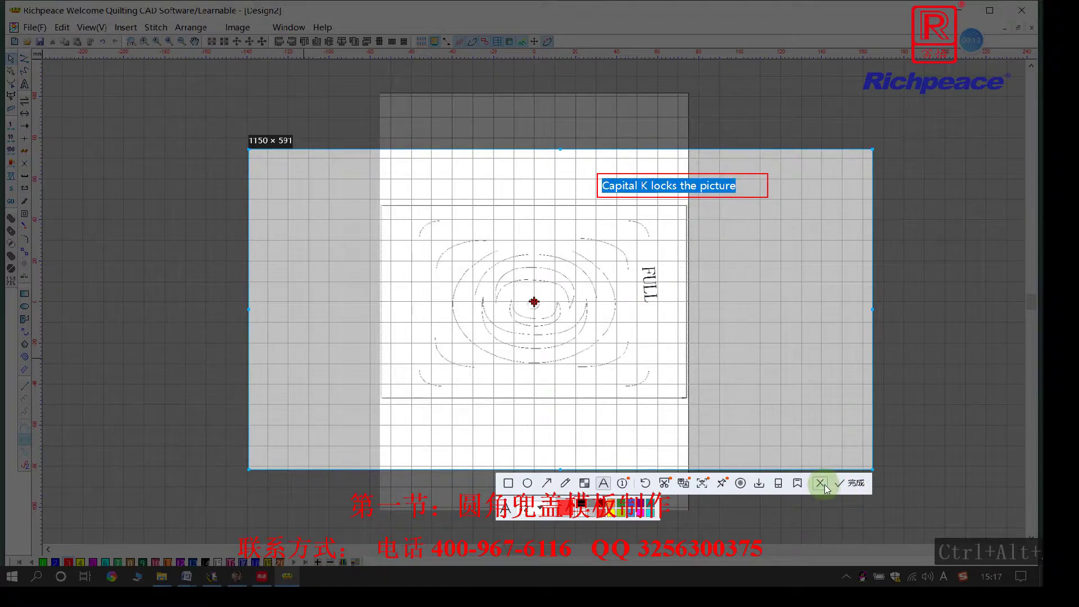
left_click(858, 491)
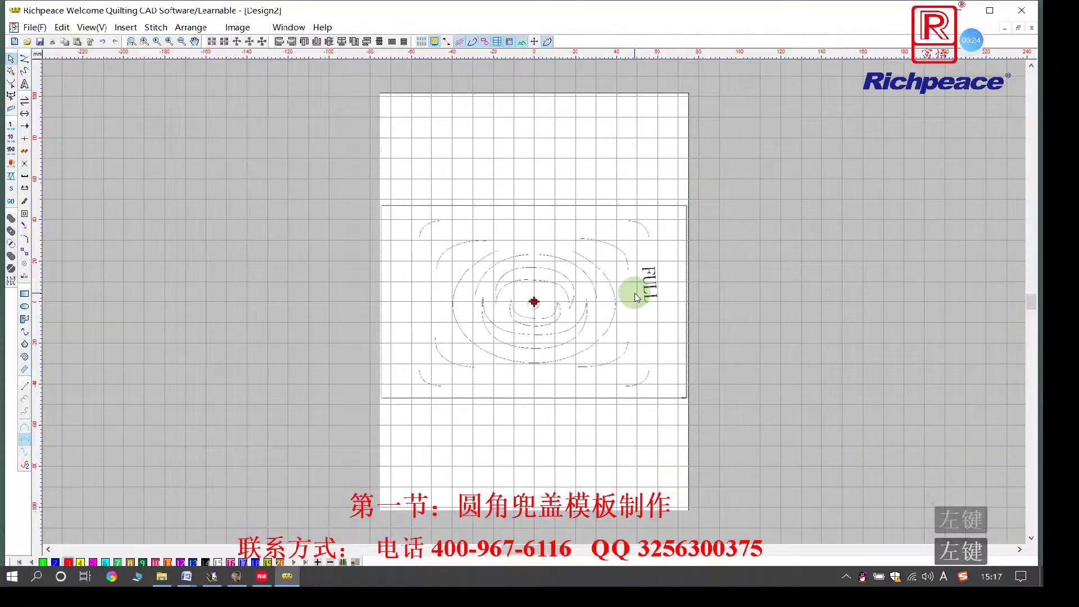
Step: Draw a rectangle of about 148 by 94 mm over the outer border of the scanned template picture
key("Caps_Lock")
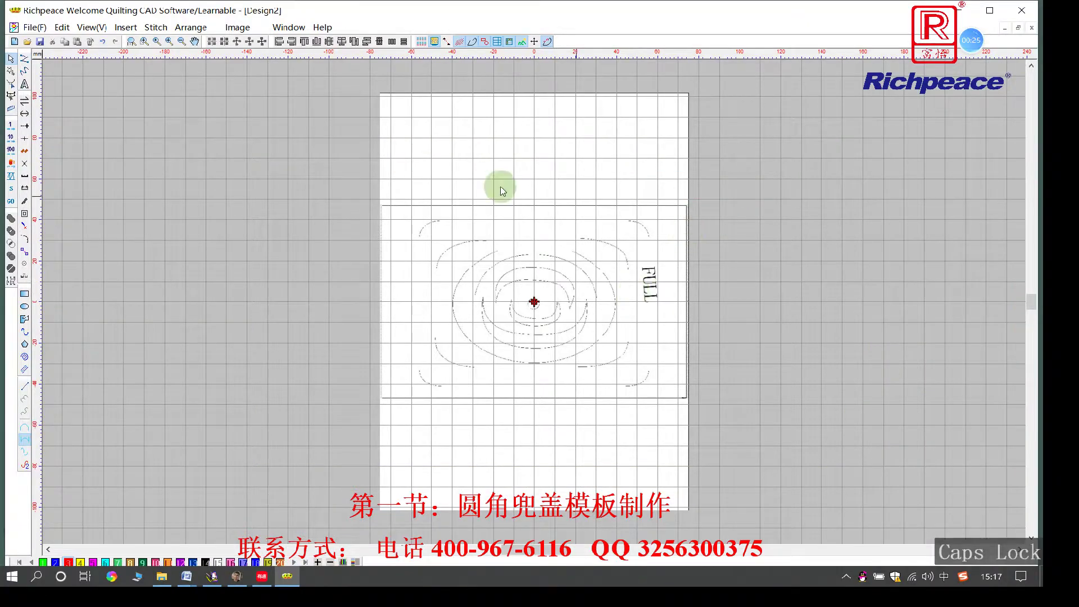
scroll(534, 301, "up", 3)
scroll(534, 302, "down", 1)
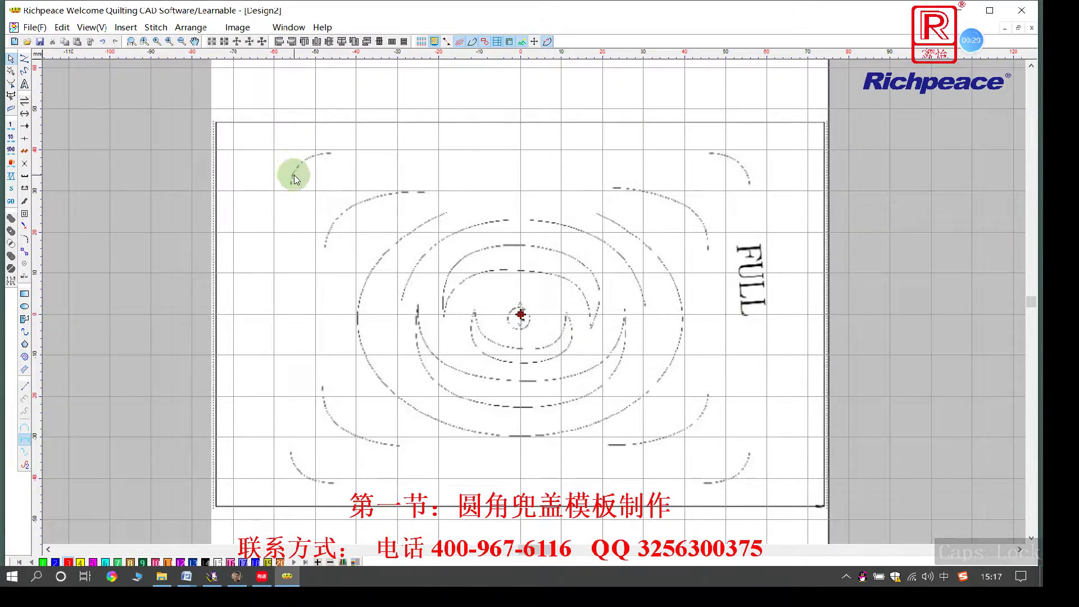
left_click(422, 241)
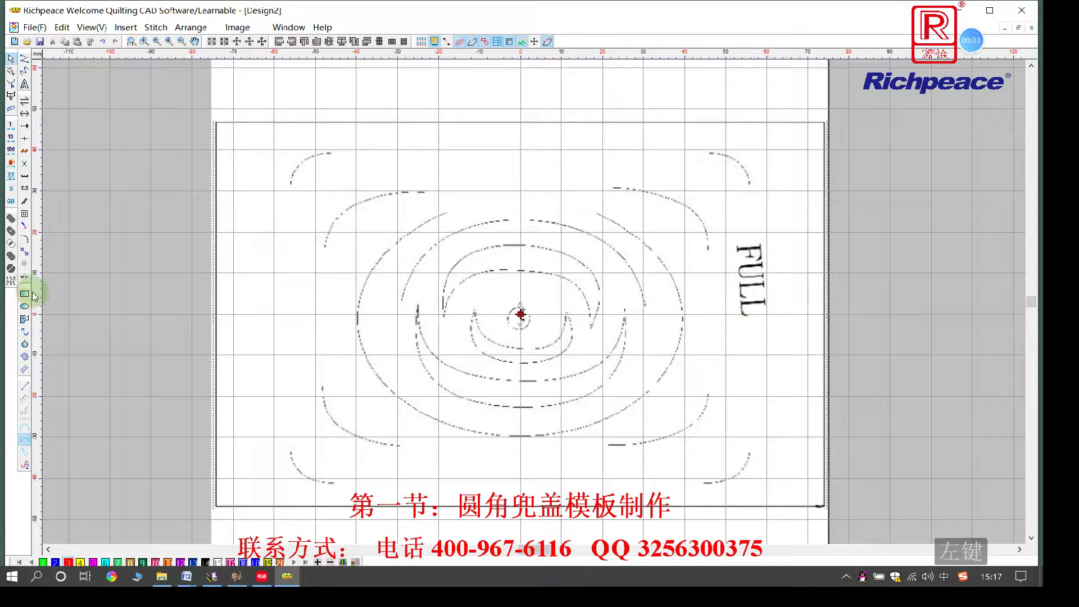
left_click(25, 70)
left_click(24, 293)
left_click(217, 124)
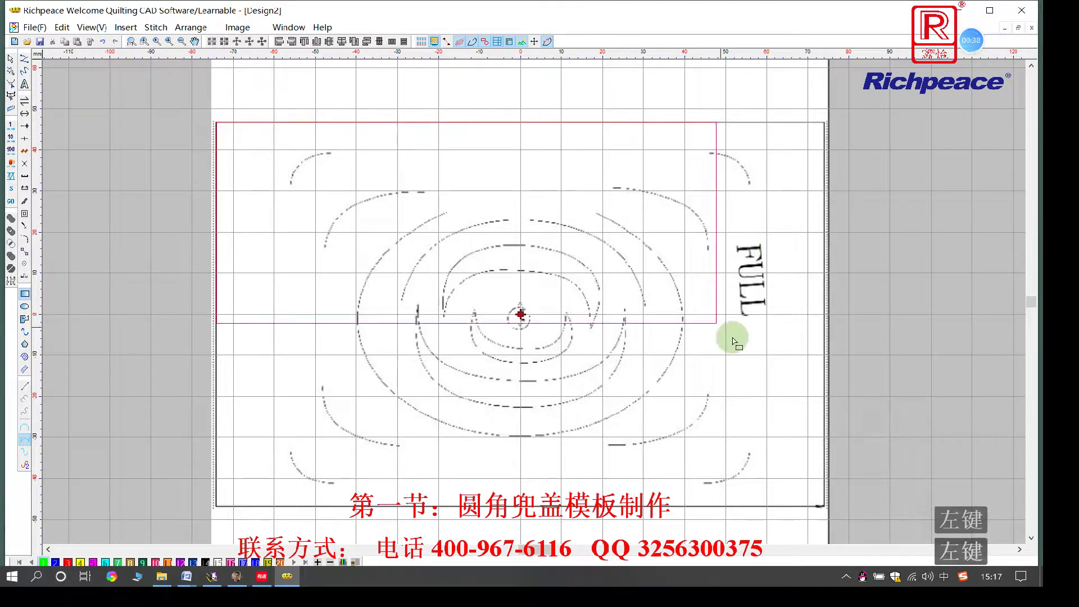
left_click(824, 507)
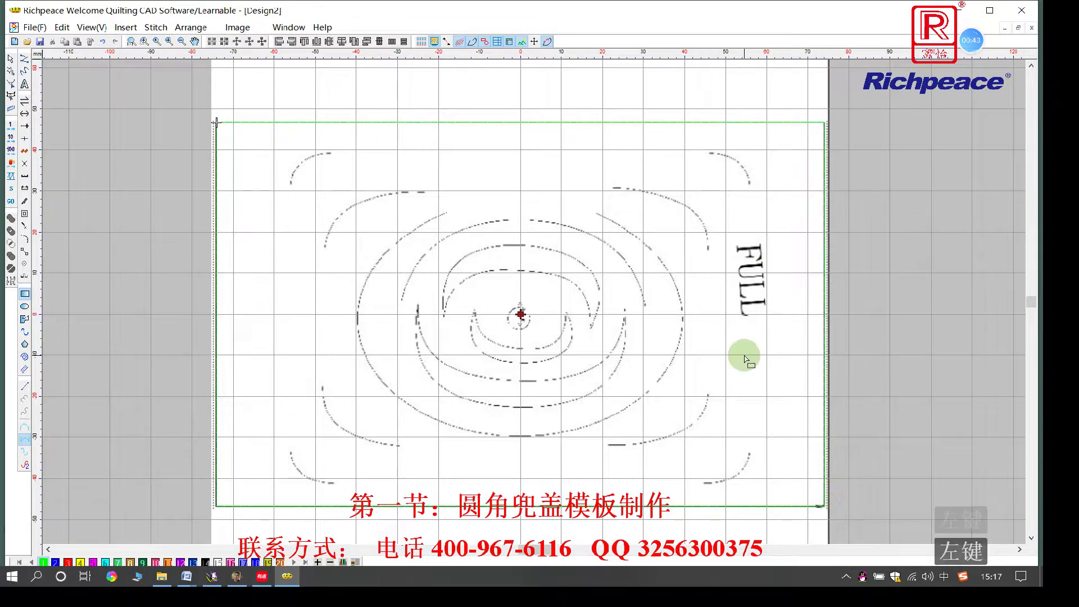
Step: Trace the small outer dashed arc in the template's upper-left corner as a smooth curve
left_click(25, 72)
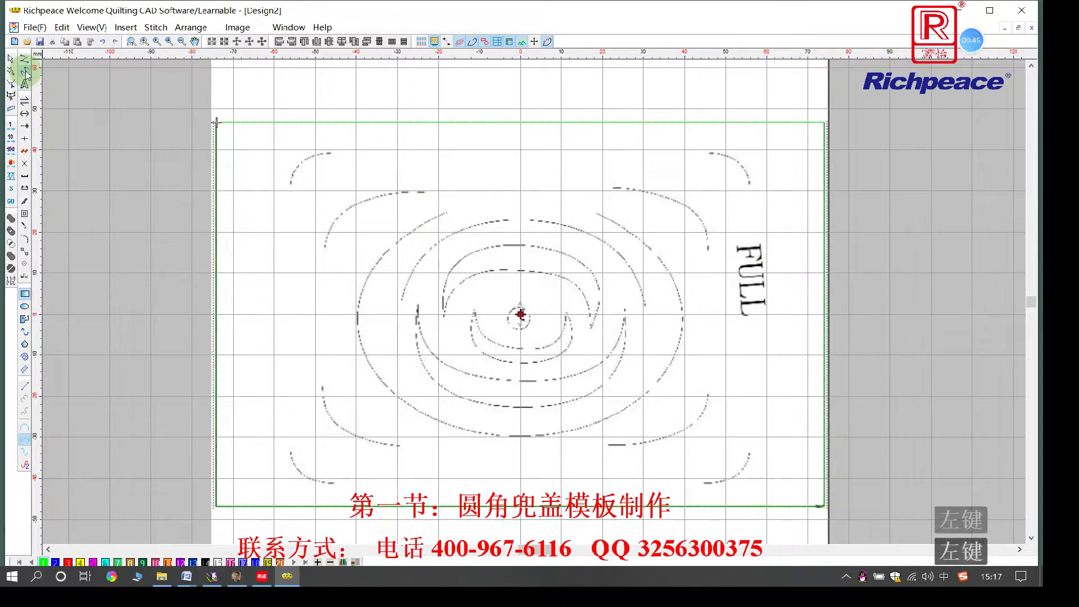
scroll(525, 308, "down", 1)
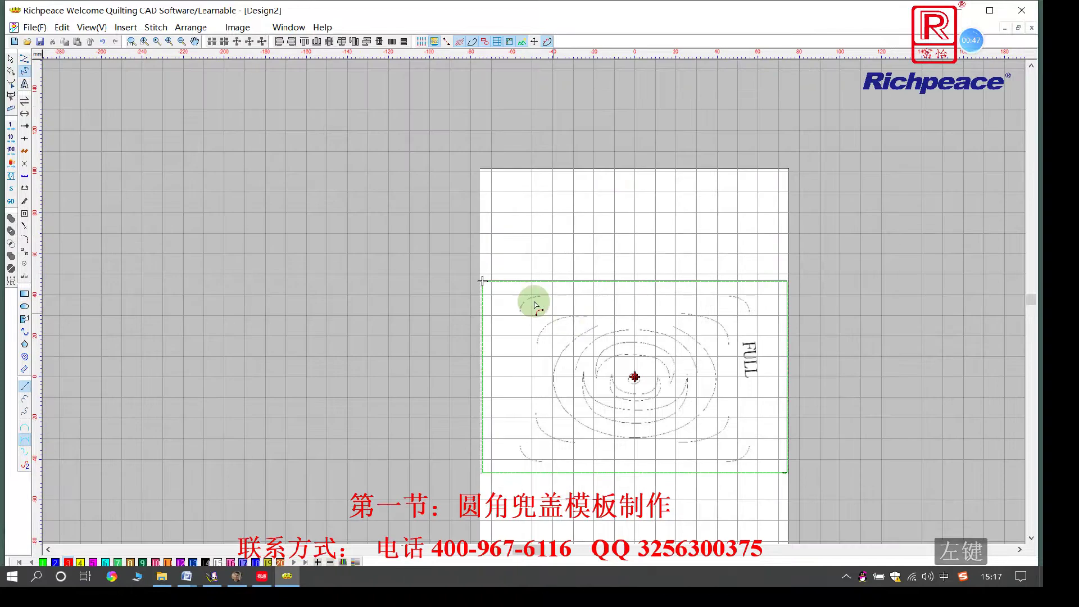
scroll(533, 306, "up", 2)
left_click(400, 294)
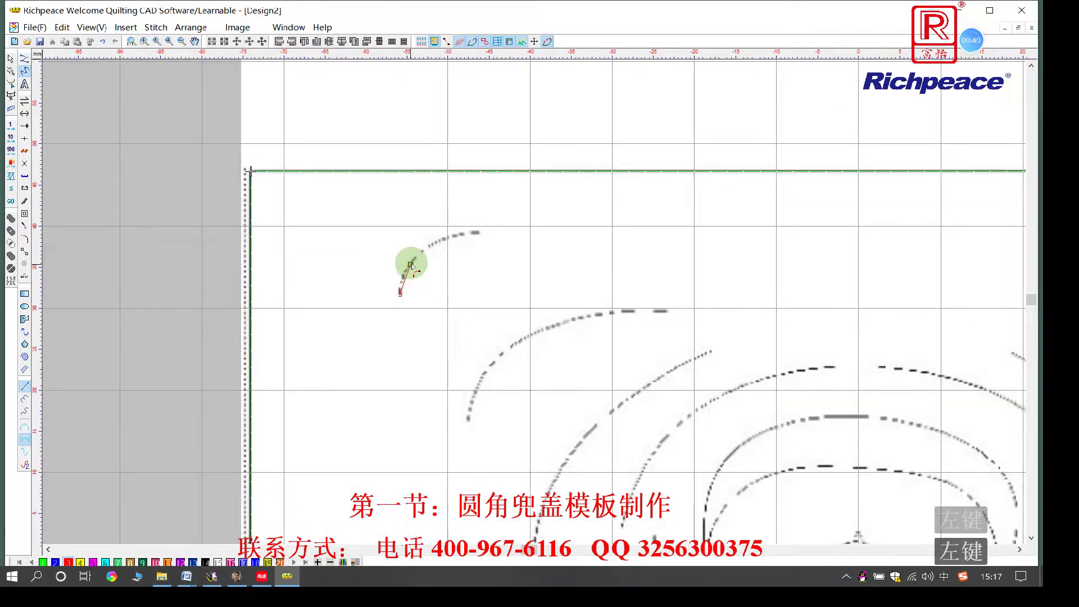
right_click(406, 267)
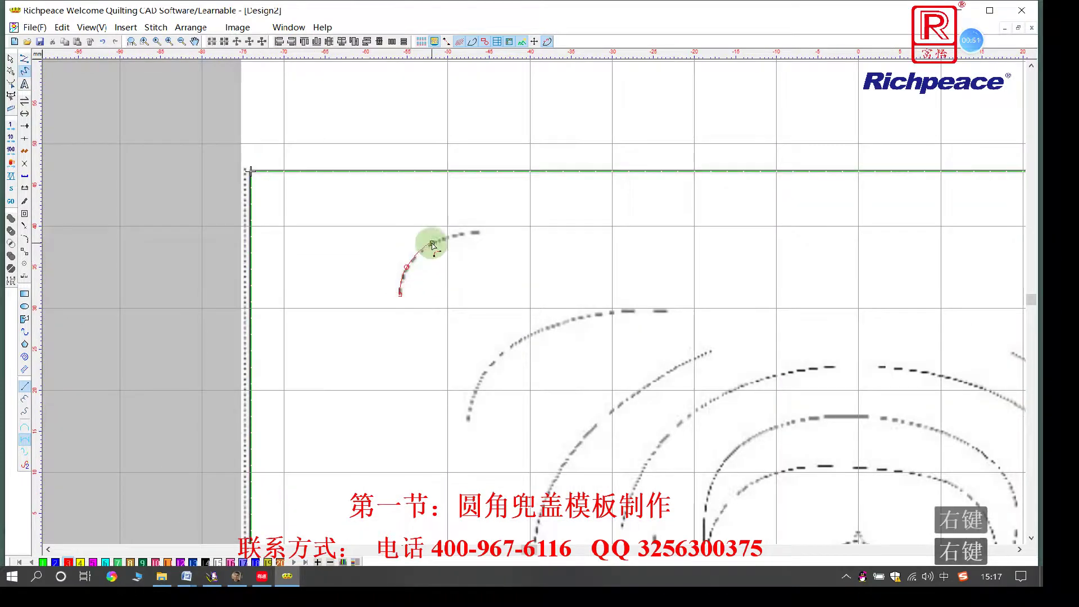
right_click(431, 244)
left_click(479, 232)
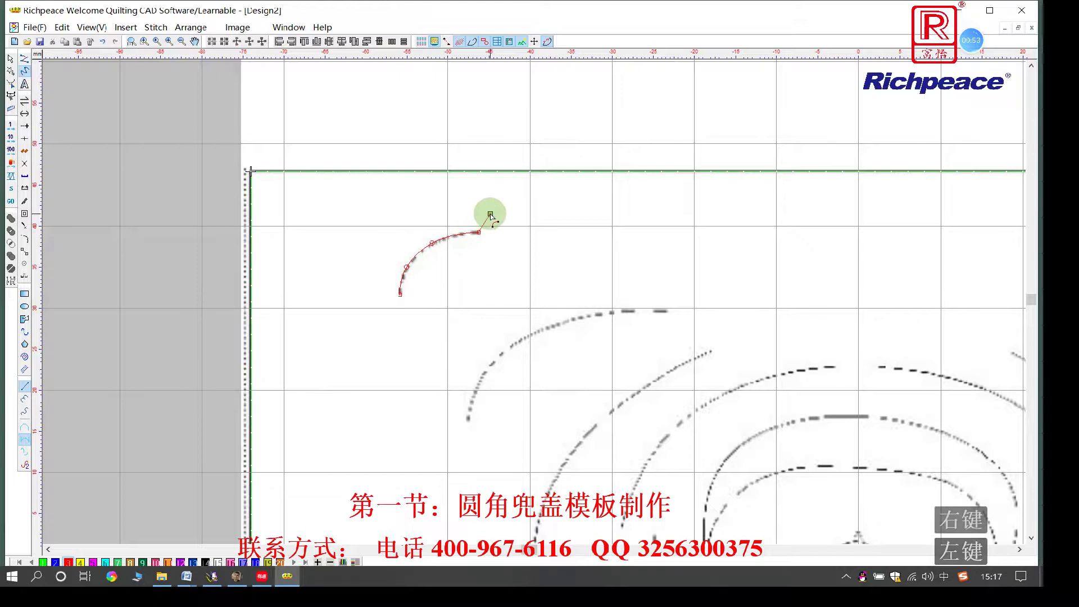
key("Return")
Step: Trace the larger inner dashed arc in the template's upper-left corner with a smooth curve
left_click(469, 418)
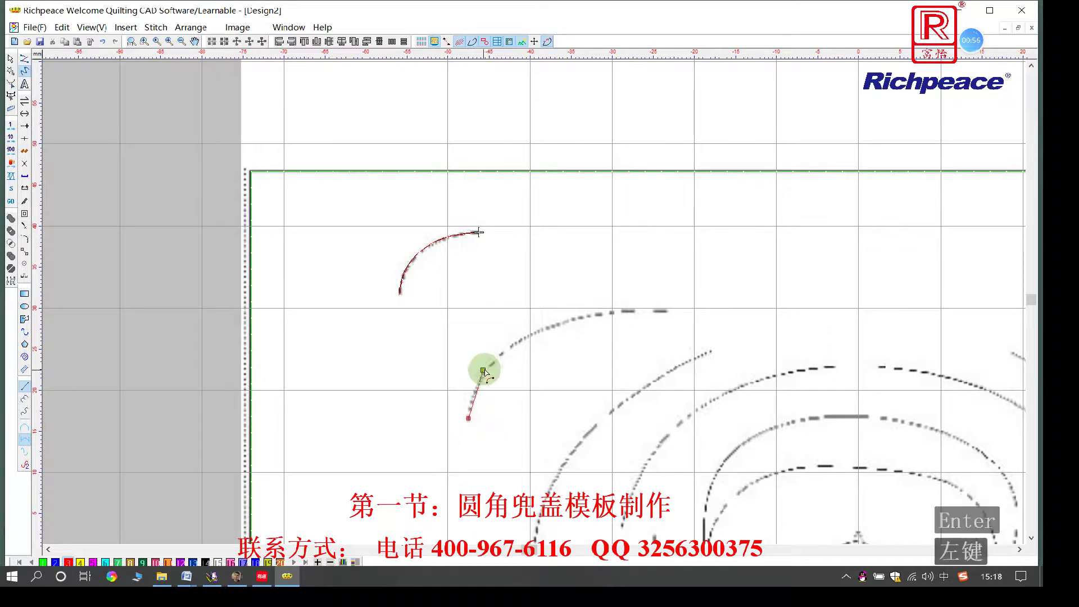
right_click(486, 367)
right_click(537, 331)
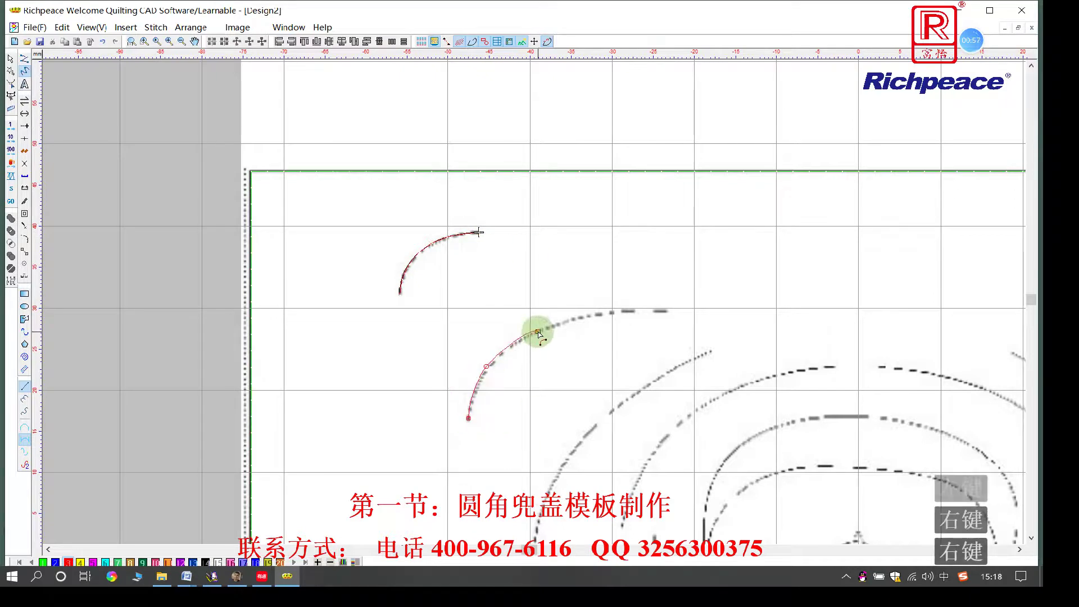
right_click(615, 311)
left_click(667, 312)
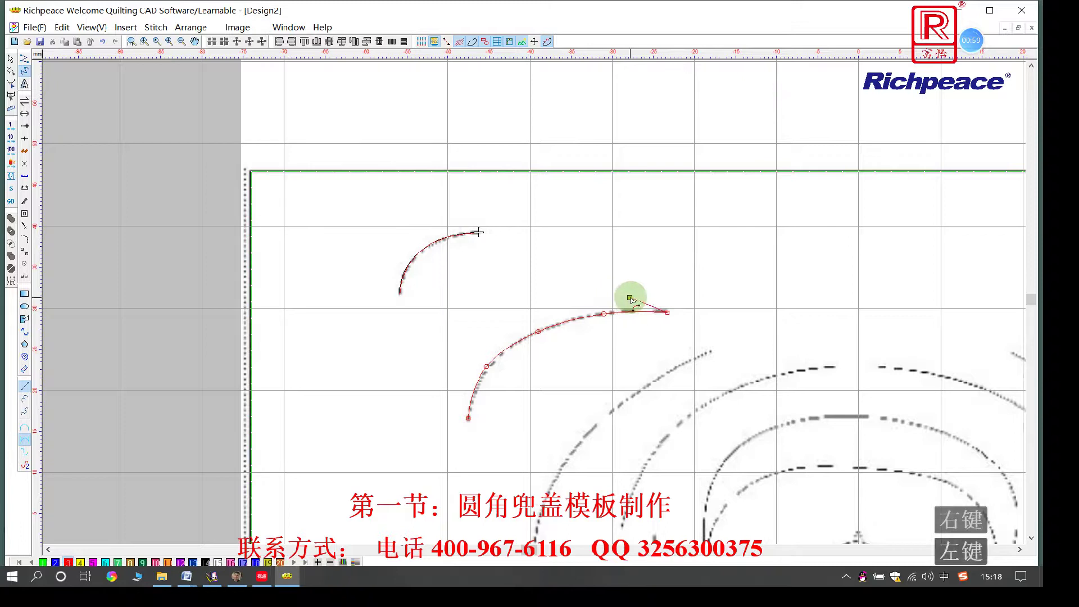
key("Return")
Step: Trace the larger inner dashed arc in the template's upper-right corner, from its upper end down to its lower end
scroll(679, 366, "down", 2)
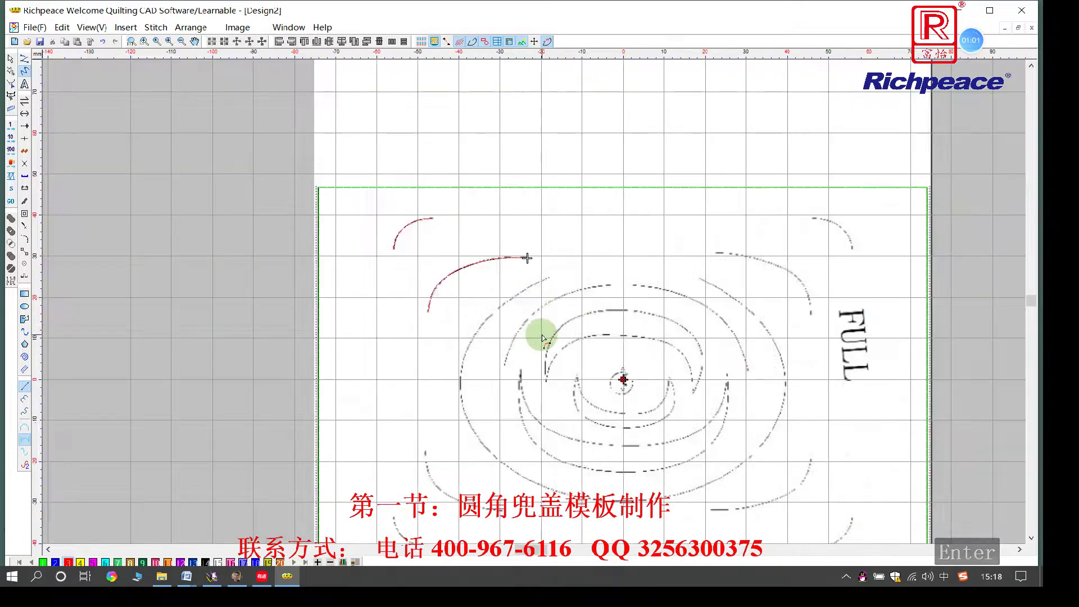
middle_click_drag(592, 333, 531, 302)
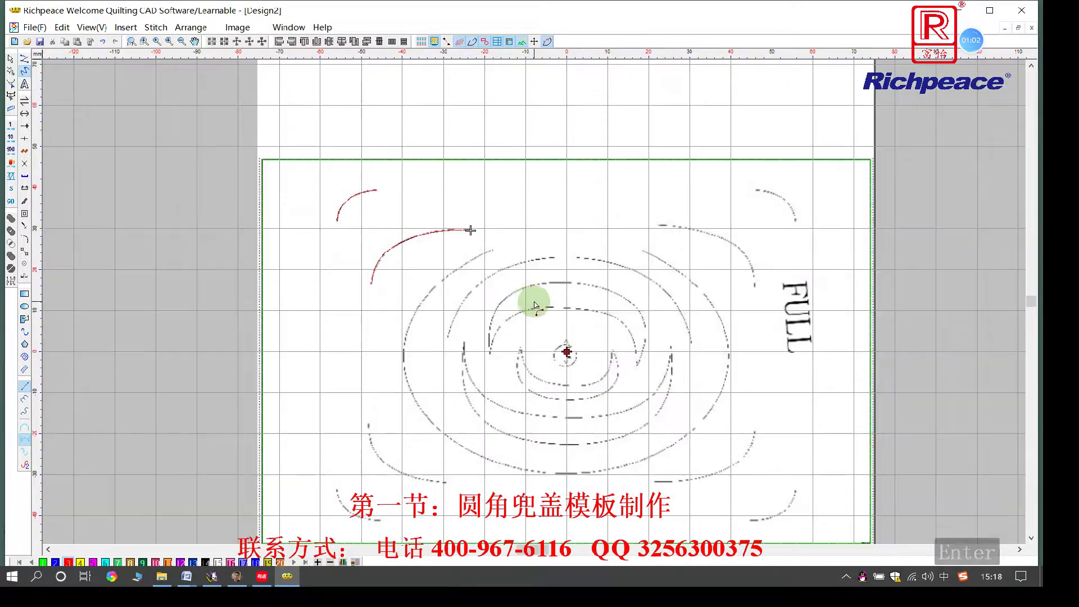
left_click(662, 225)
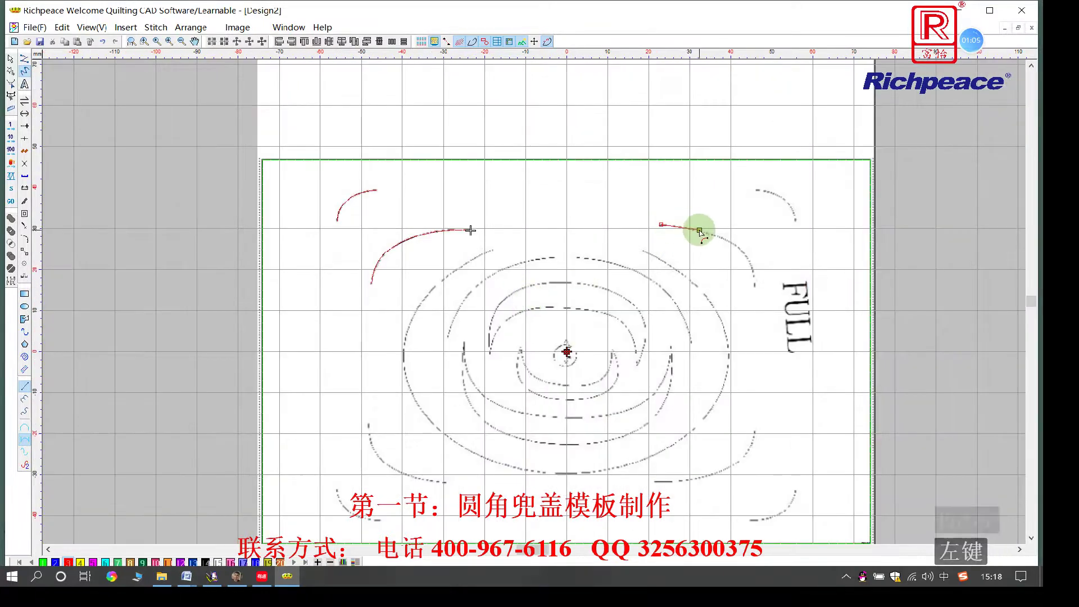
right_click(732, 244)
right_click(751, 259)
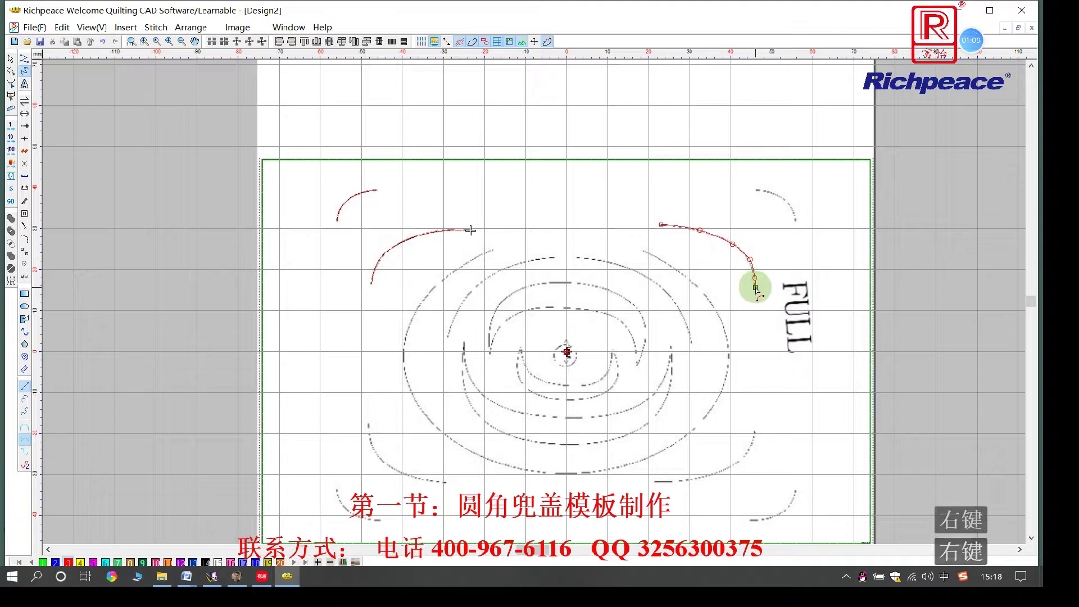
left_click(756, 287)
key("Return")
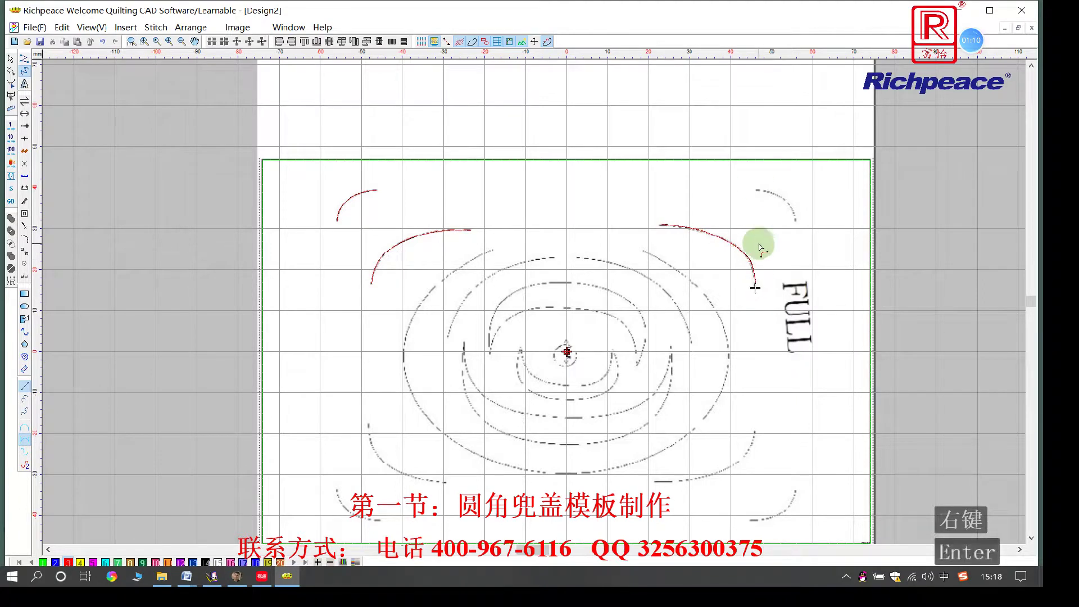
Step: Trace the small outer dashed arc in the template's upper-right corner with a smooth curve
left_click(756, 190)
right_click(775, 192)
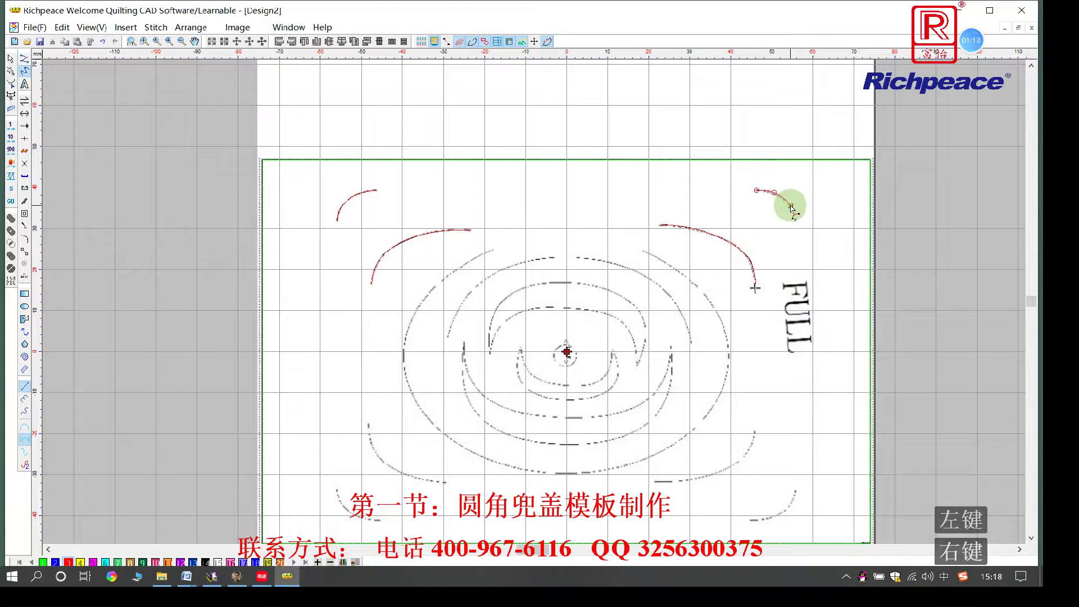
right_click(792, 212)
left_click(805, 217)
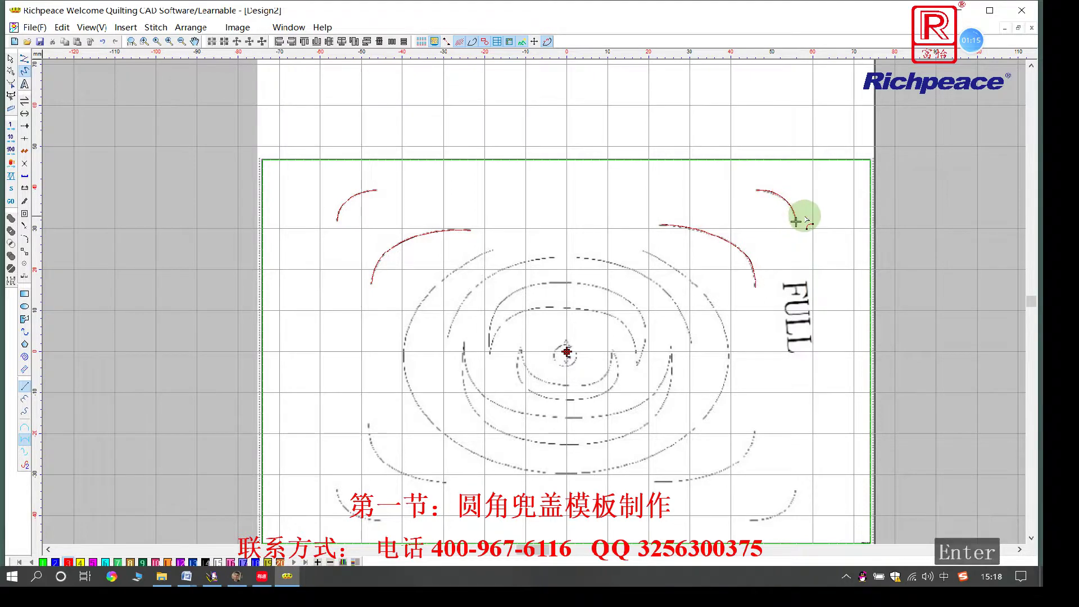
Step: Trace the larger inner dashed arc in the template's lower-left corner with a smooth curve
scroll(535, 307, "down", 2)
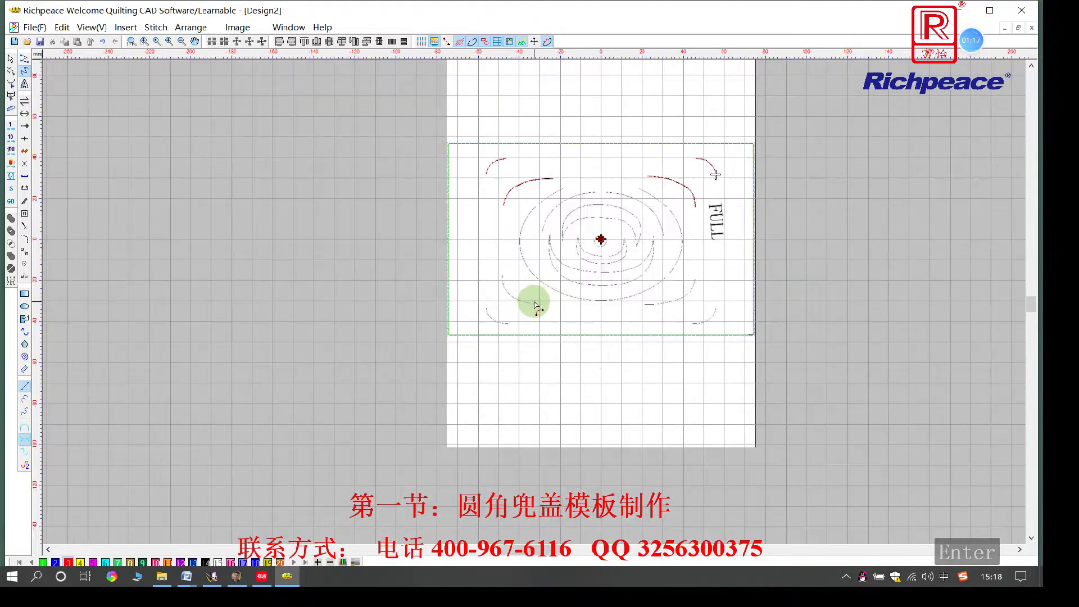
scroll(535, 306, "up", 3)
left_click(406, 205)
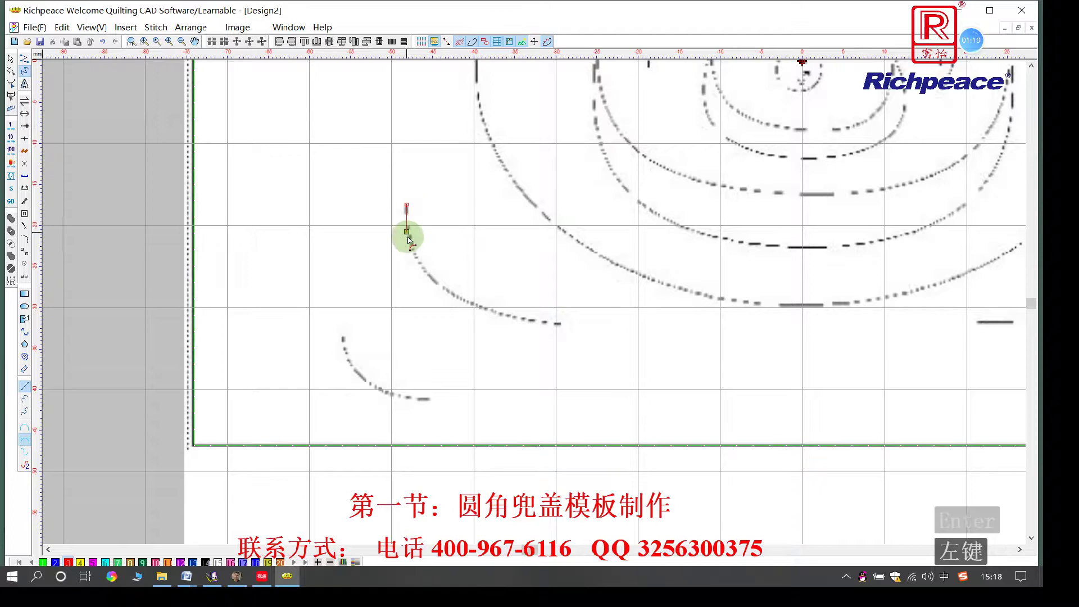
right_click(413, 248)
right_click(449, 292)
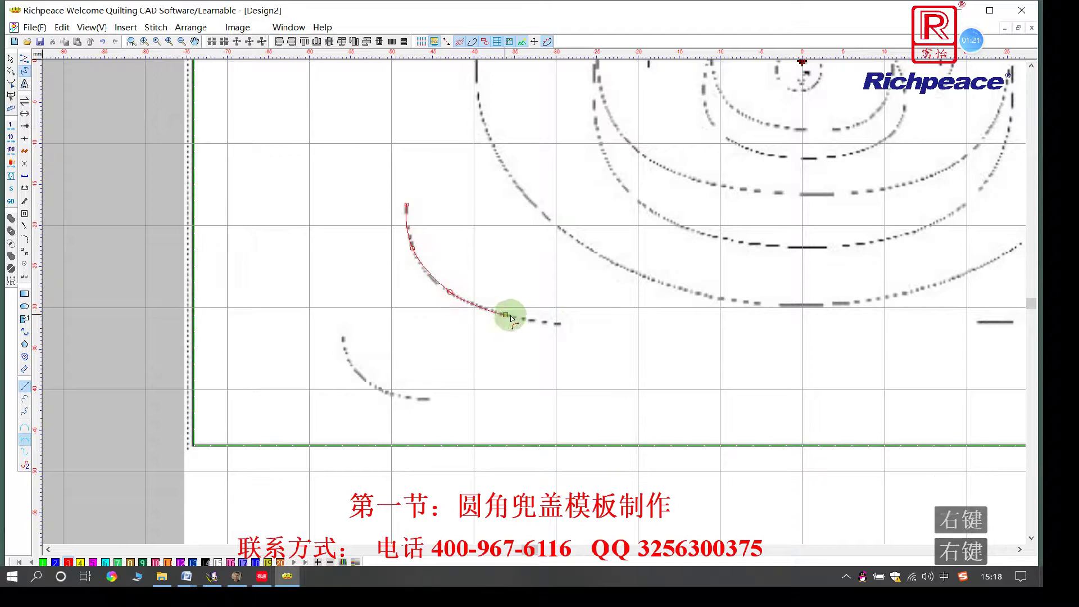
left_click(560, 324)
key("Return")
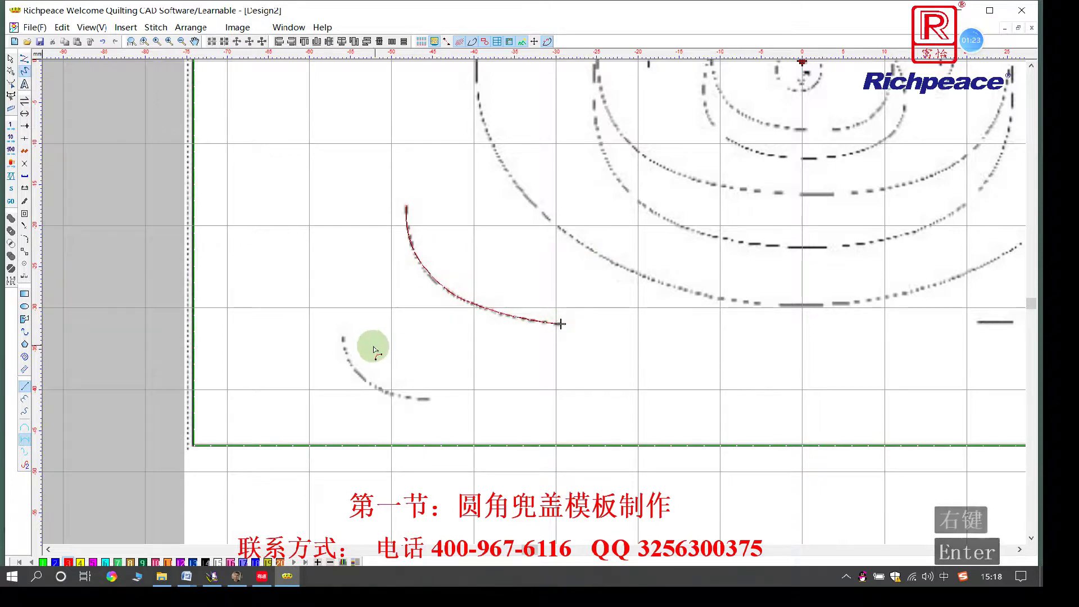
Step: Trace the small outer dashed arc in the template's lower-left corner with a smooth curve
left_click(344, 337)
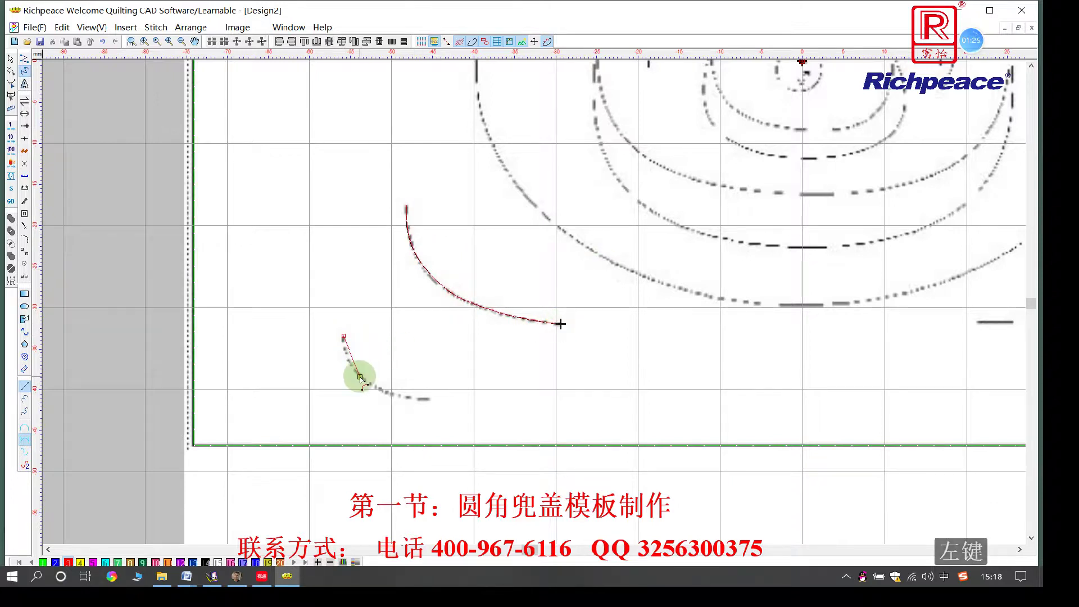
right_click(360, 377)
key("Return")
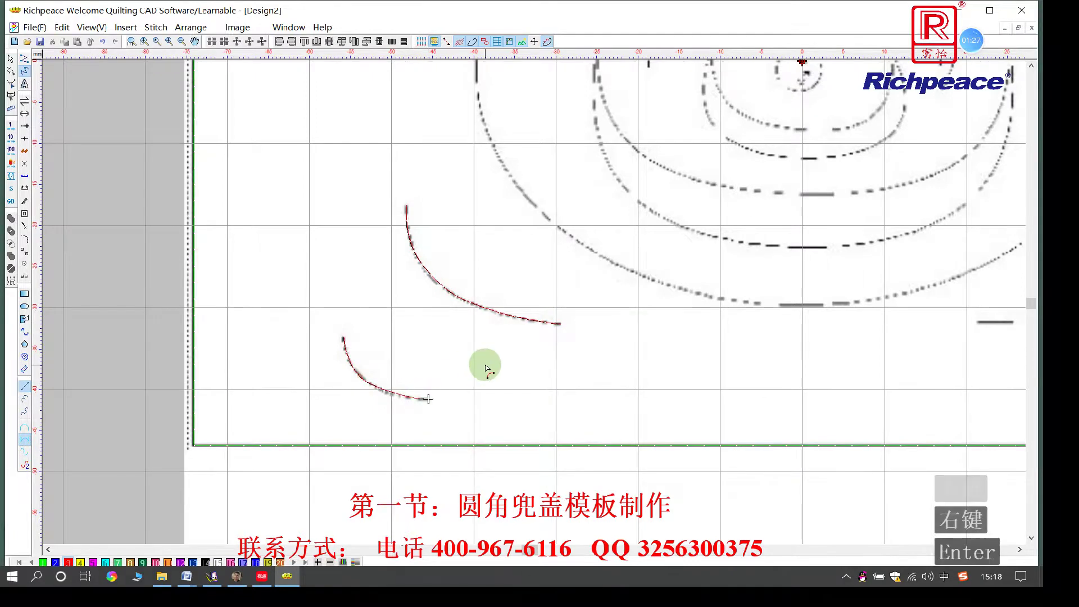
Step: Trace the larger inner dashed arc in the template's lower-right corner, including its short straight start
scroll(718, 294, "up", 1)
scroll(501, 294, "up", 1)
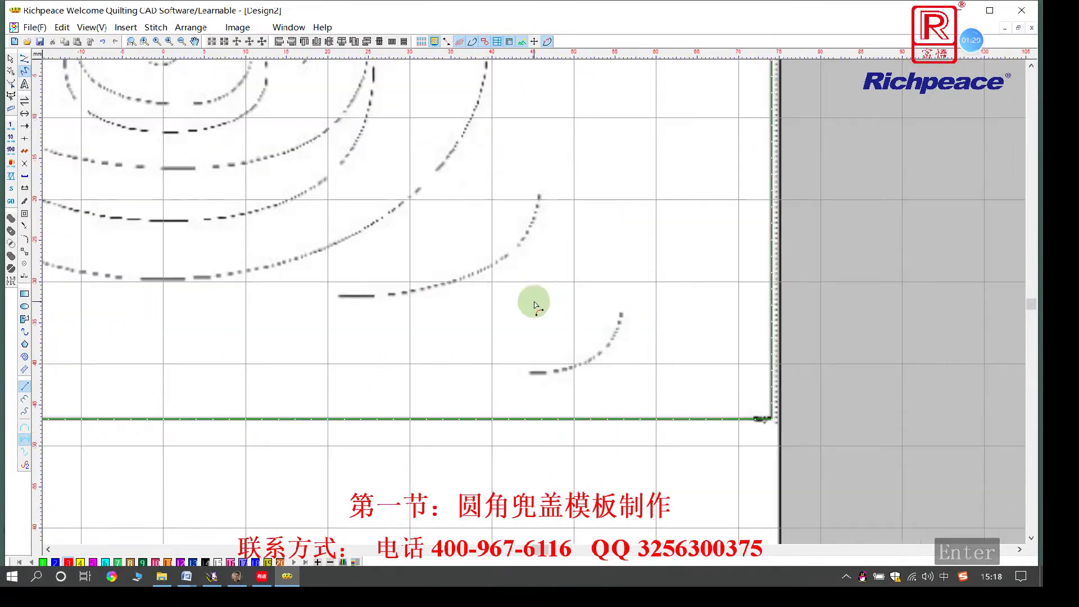
left_click(338, 296)
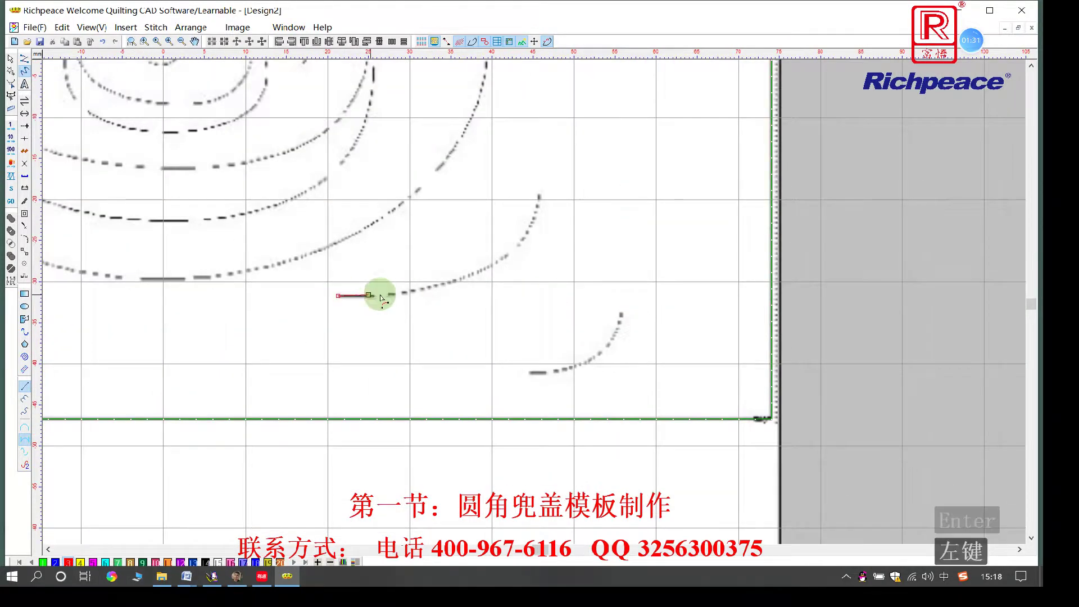
right_click(384, 294)
right_click(467, 276)
right_click(523, 240)
left_click(540, 194)
key("Return")
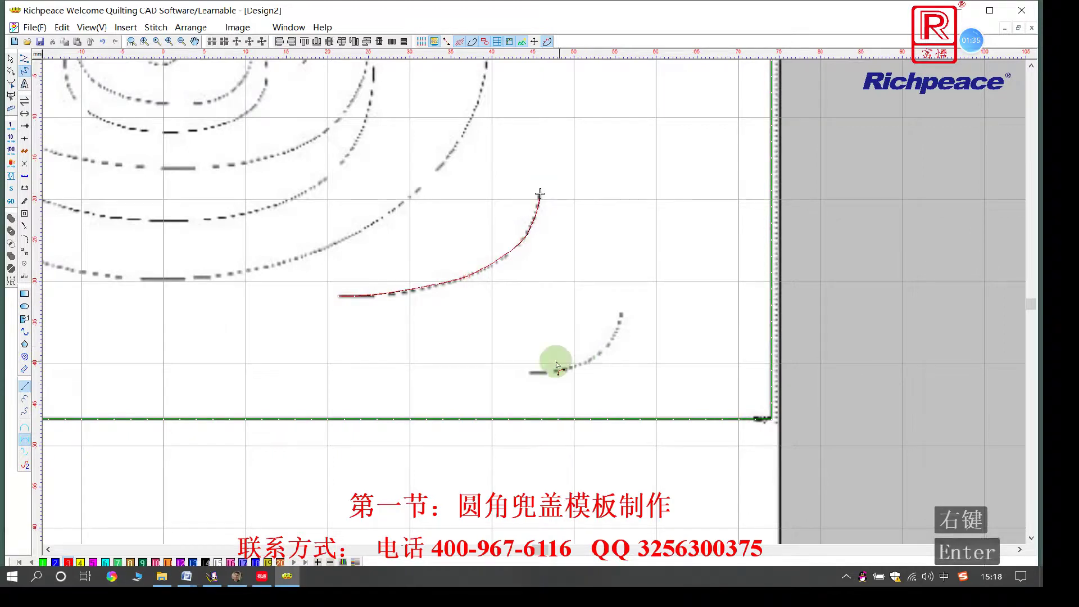
Step: Trace the small outer dashed arc in the template's lower-right corner with a smooth curve
left_click(531, 371)
right_click(570, 367)
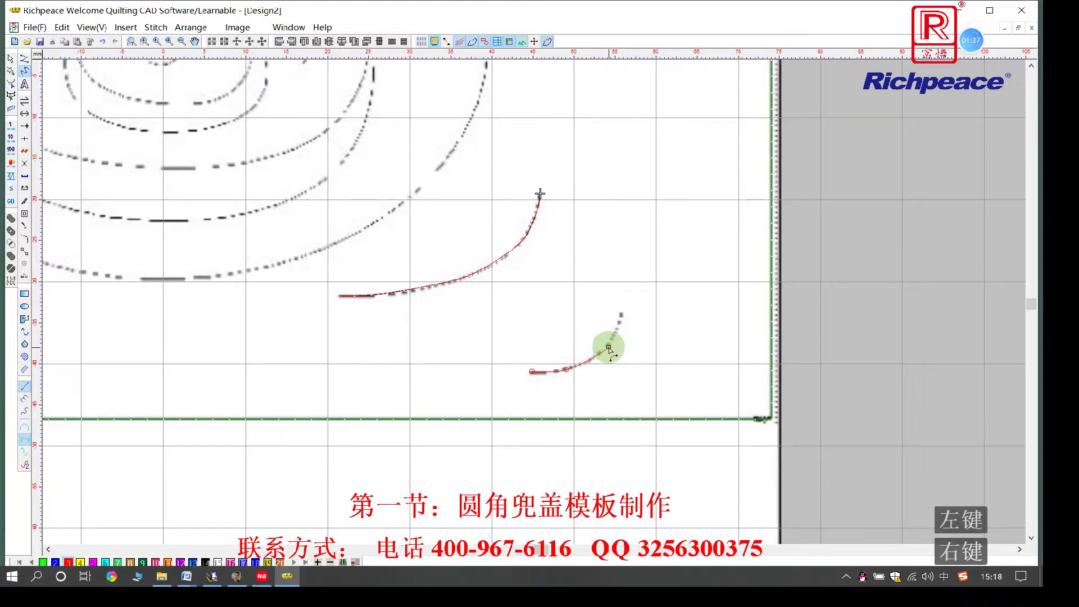
right_click(609, 346)
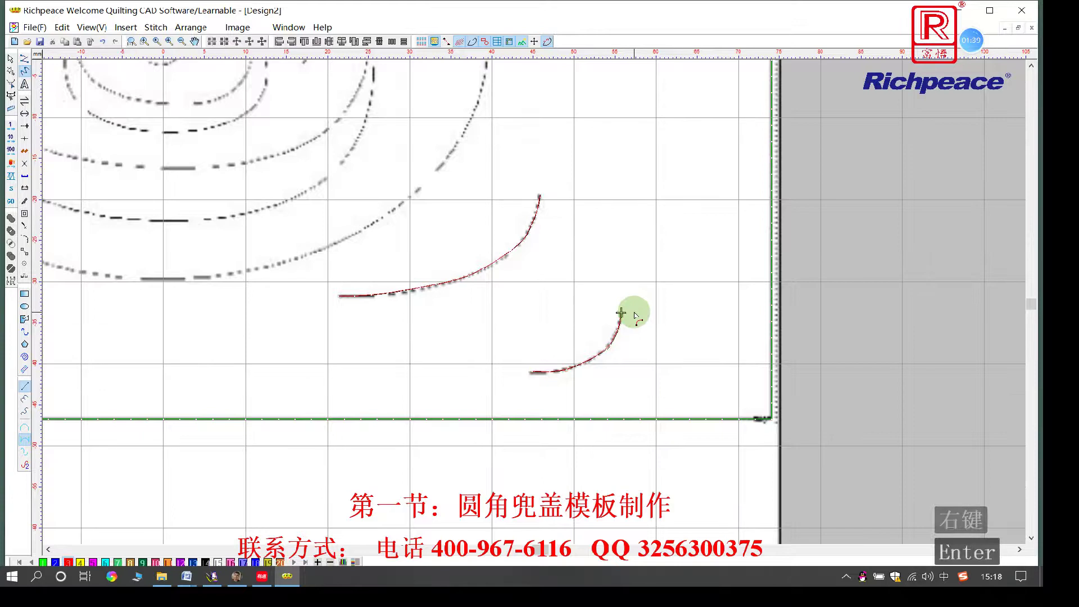
Step: Trace the upper-left dashed arc of the small circle at the template's centre with a smooth curve
scroll(634, 313, "down", 3)
scroll(534, 304, "up", 3)
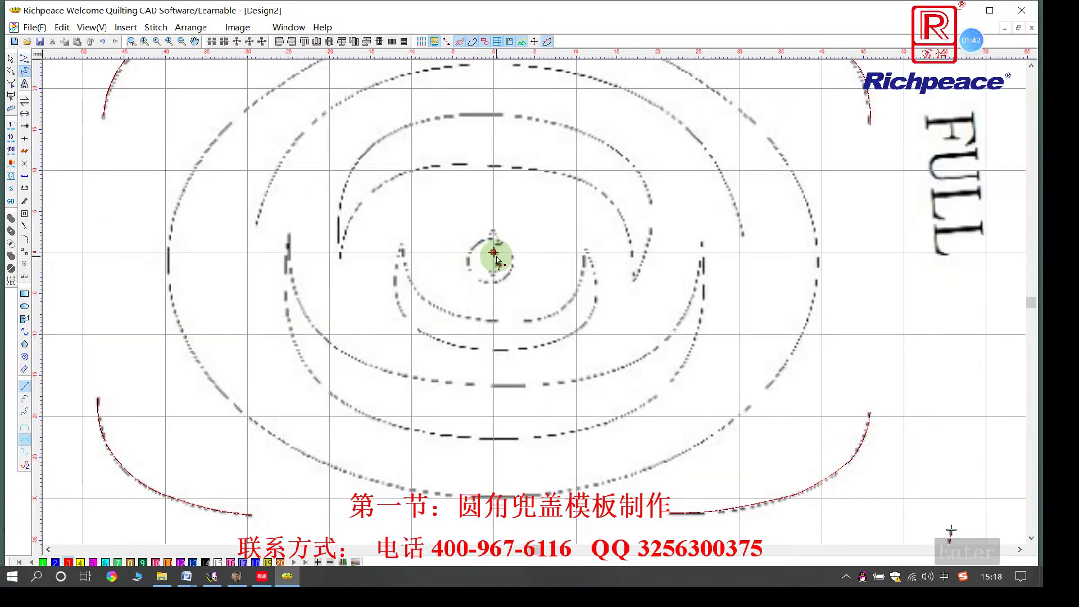
scroll(534, 302, "down", 3)
scroll(535, 304, "up", 4)
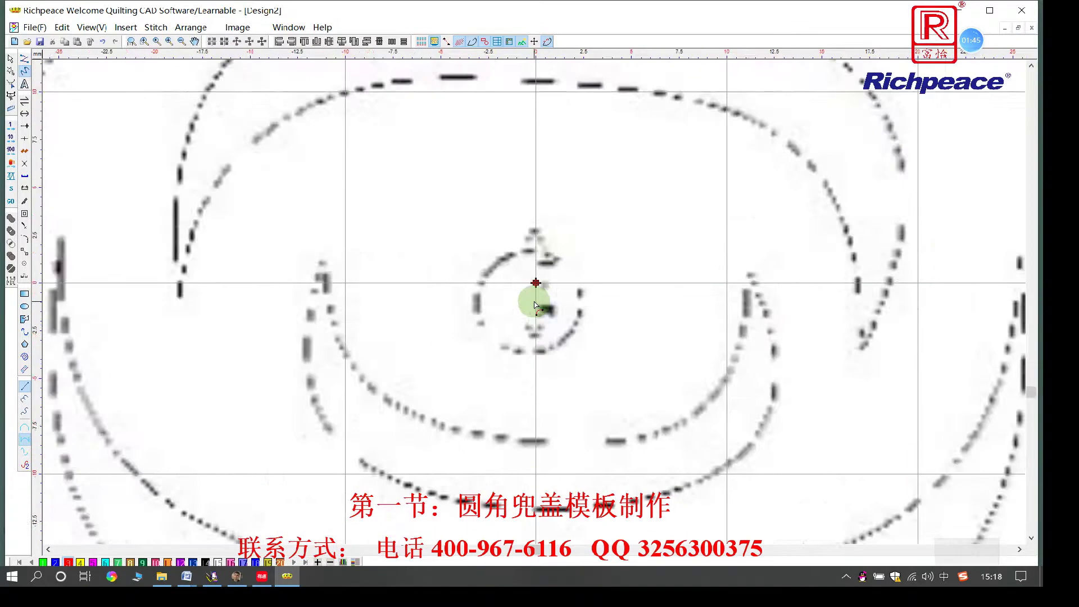
scroll(535, 306, "down", 1)
left_click(495, 318)
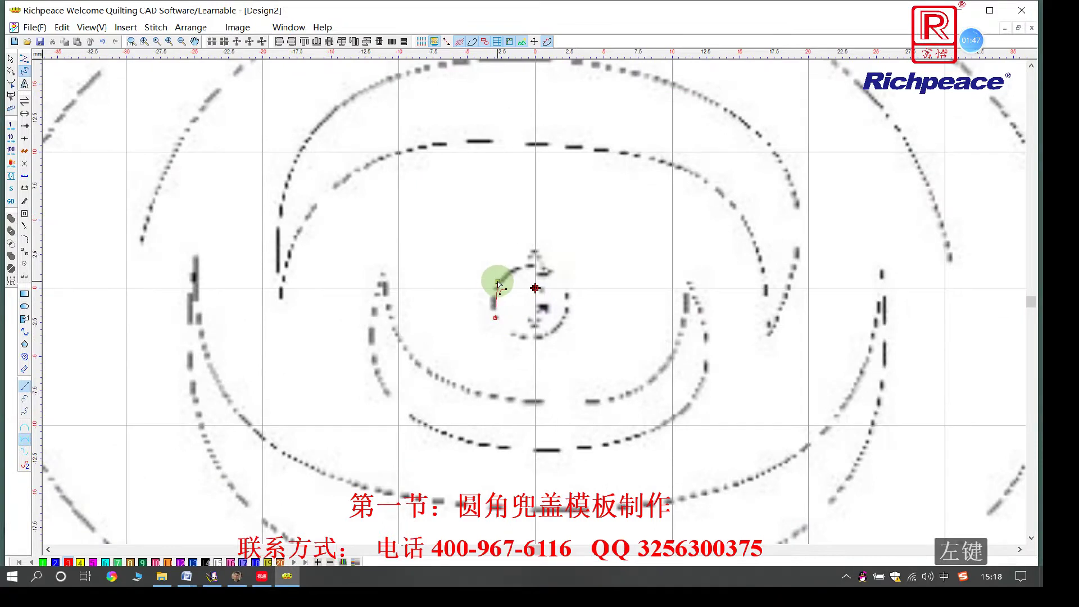
right_click(499, 281)
right_click(532, 264)
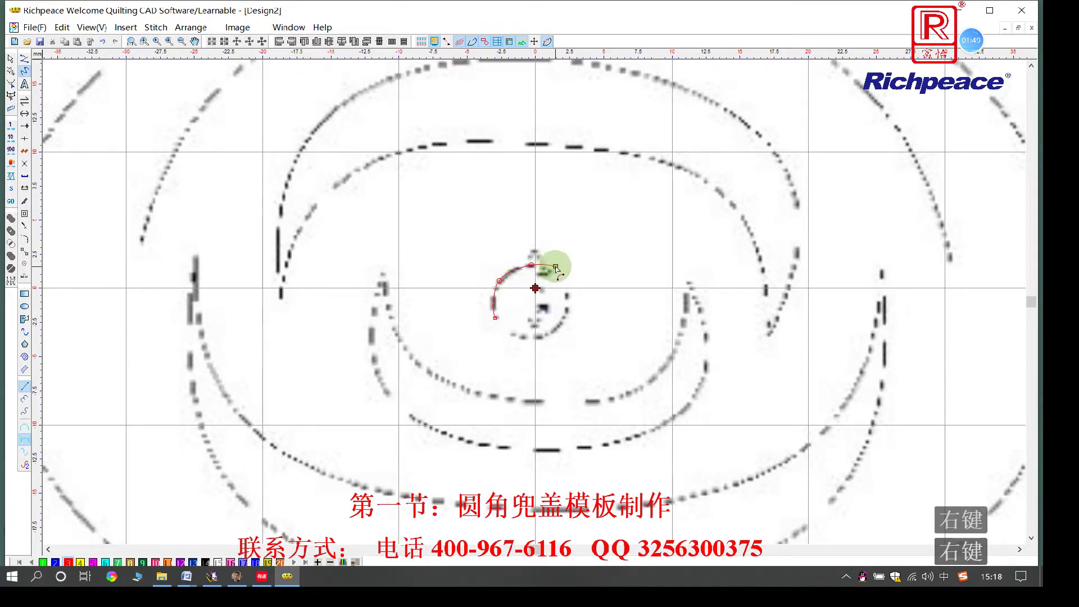
left_click(556, 273)
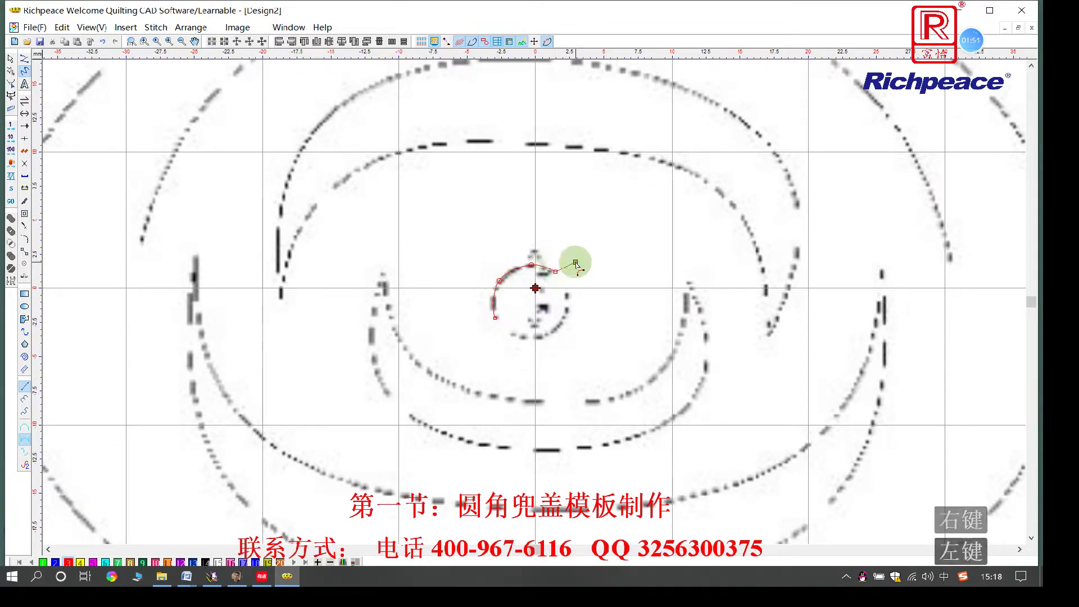
key("Return")
Step: Trace the lower-right dashed arc of the small centre circle with a smooth curve
left_click(512, 335)
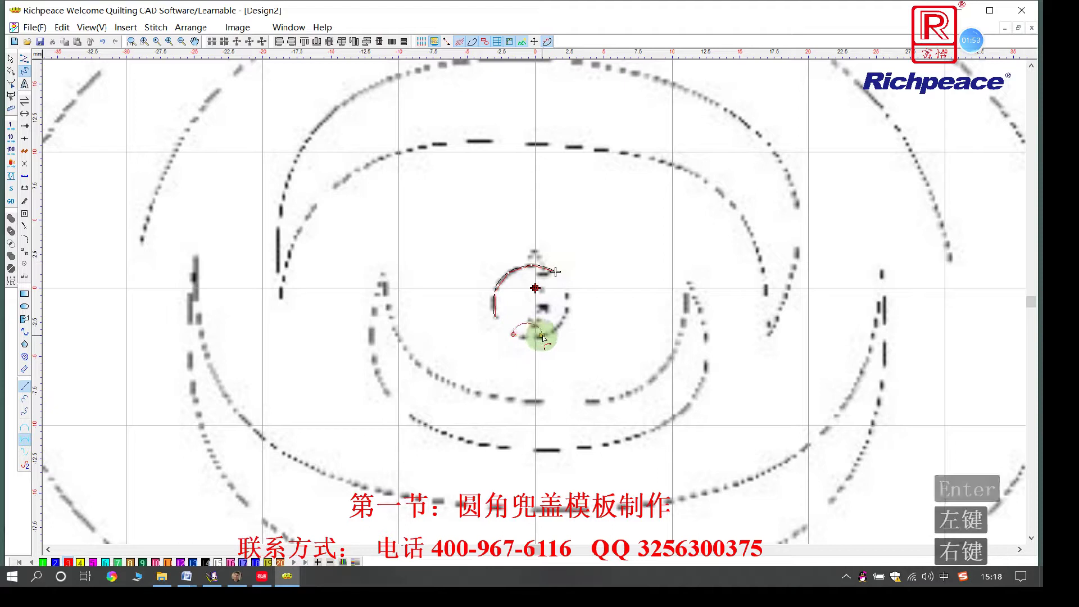
right_click(568, 298)
key("Return")
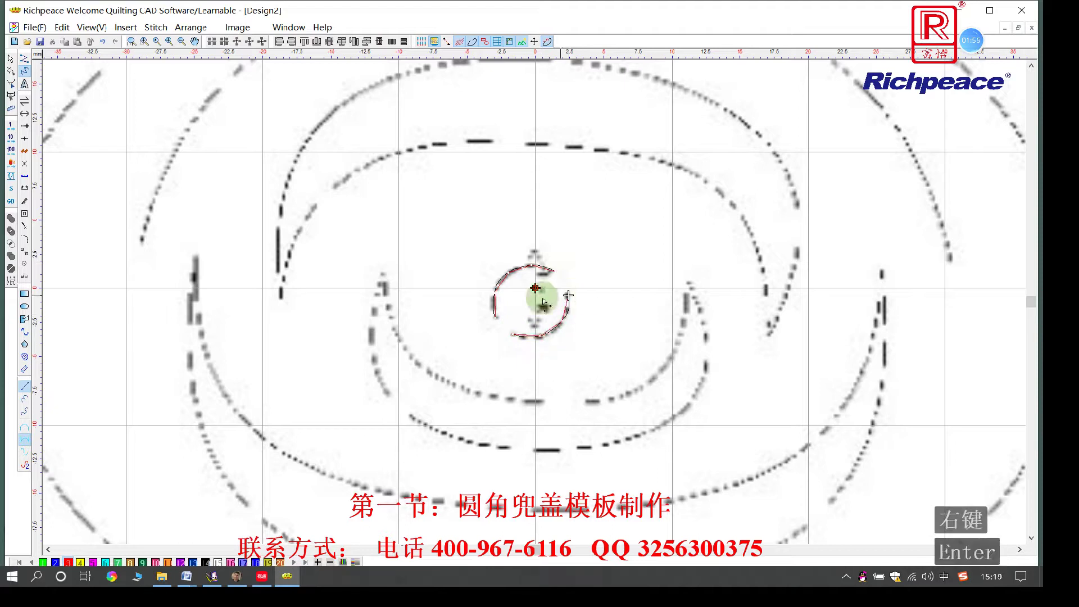
Step: Trace the inner edge of the small dashed crescent below the centre circle, from its left tip to a corner point at its right tip
left_click(385, 272)
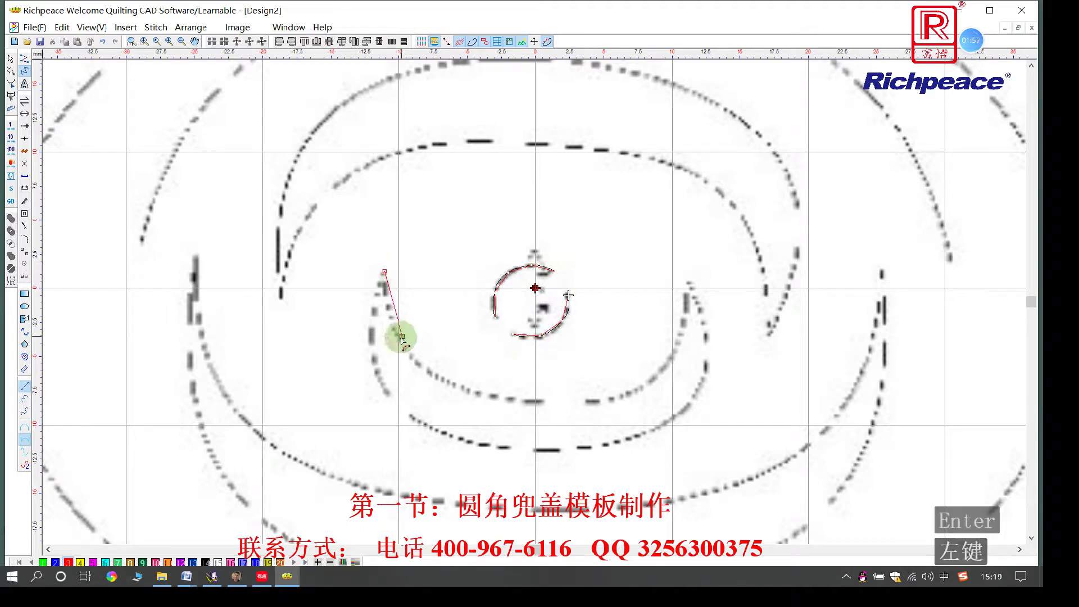
right_click(400, 341)
right_click(479, 395)
right_click(570, 402)
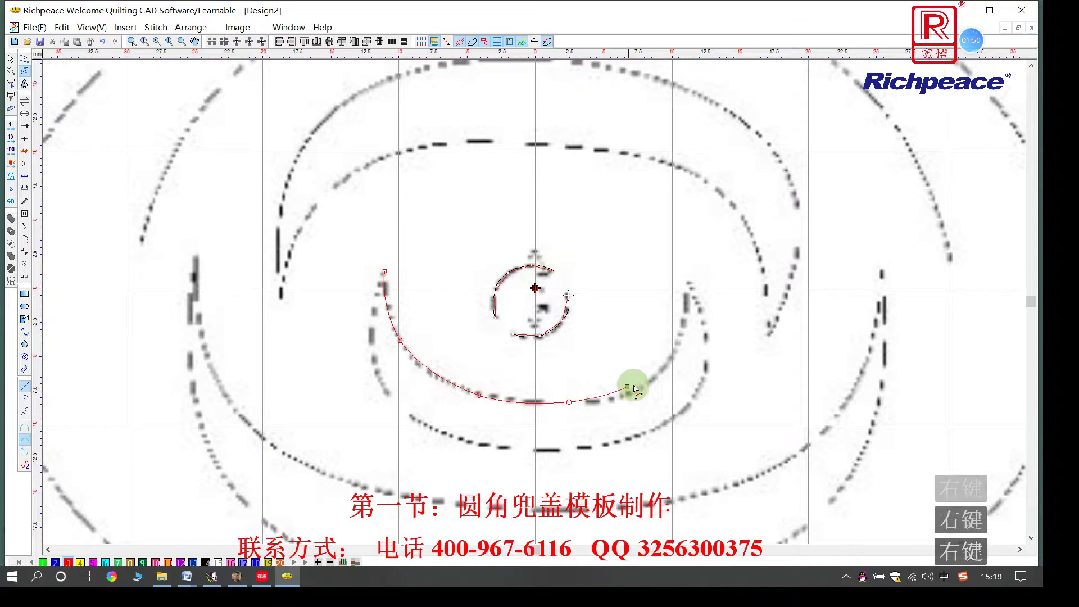
right_click(647, 383)
right_click(679, 343)
right_click(686, 308)
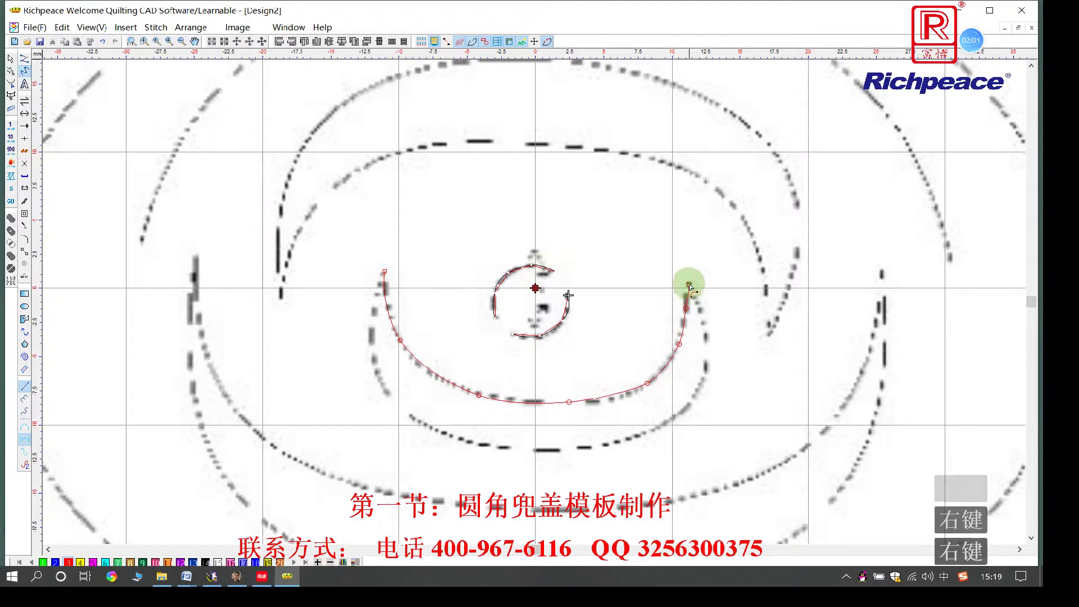
left_click(689, 283)
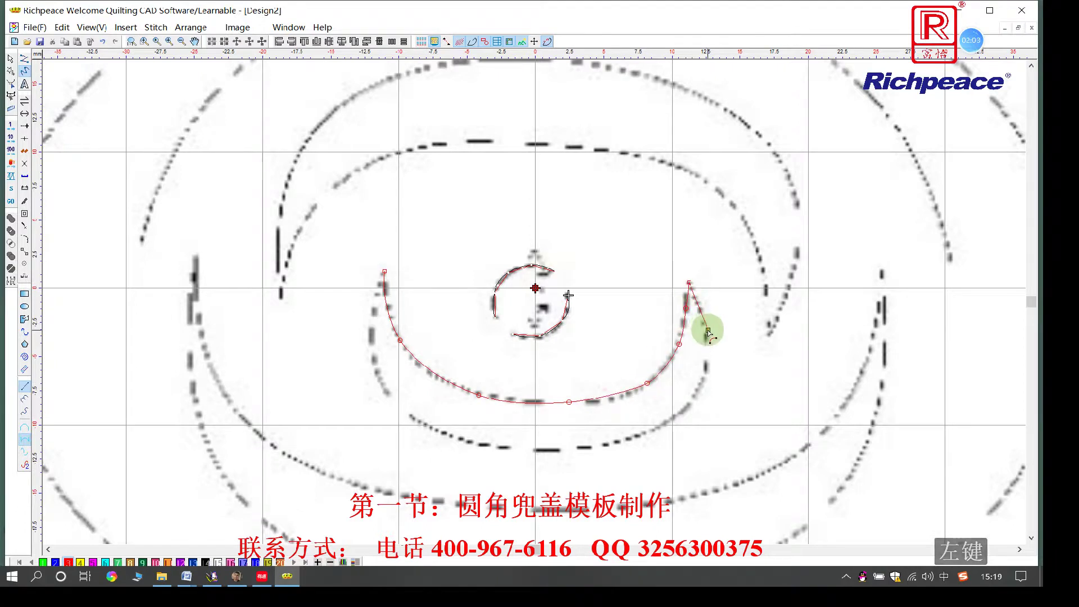
Step: Continue the curve along the small crescent's outer lower edge back to its left tip and finish the closed outline
right_click(708, 330)
right_click(694, 400)
right_click(607, 447)
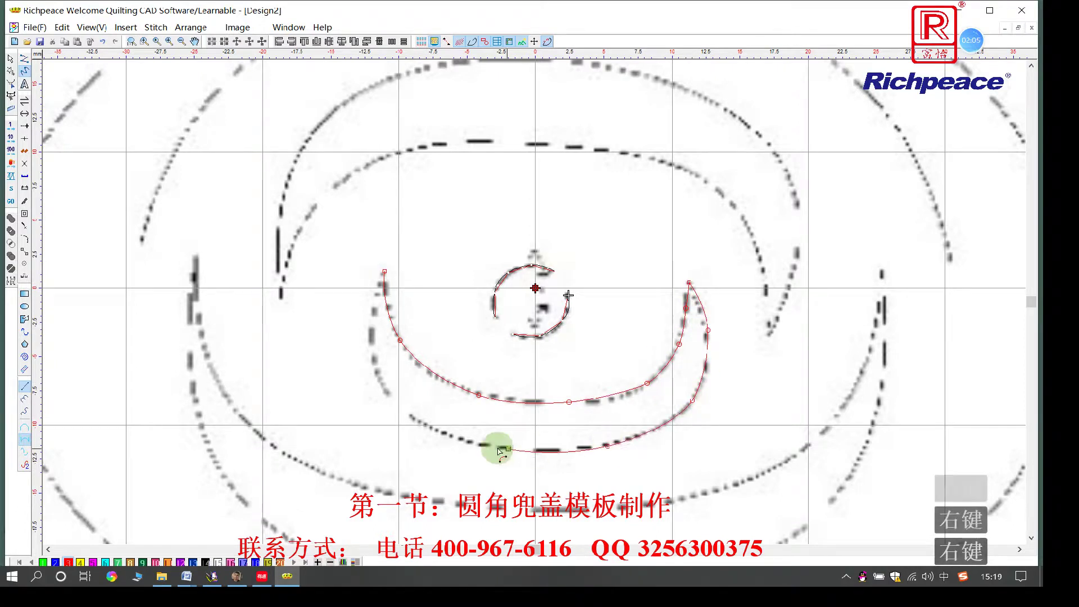
right_click(484, 448)
right_click(395, 401)
right_click(373, 322)
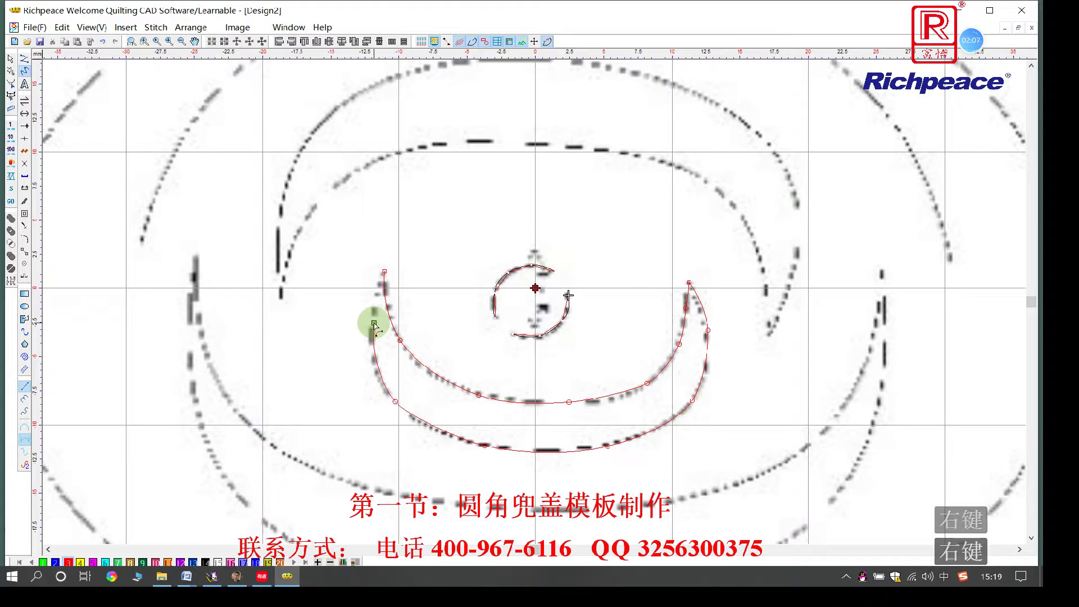
left_click(385, 272)
key("Return")
Step: Trace the outer edge of the dashed crescent above the centre circle, from its left tip over to a corner point at its right tip
scroll(535, 304, "down", 3)
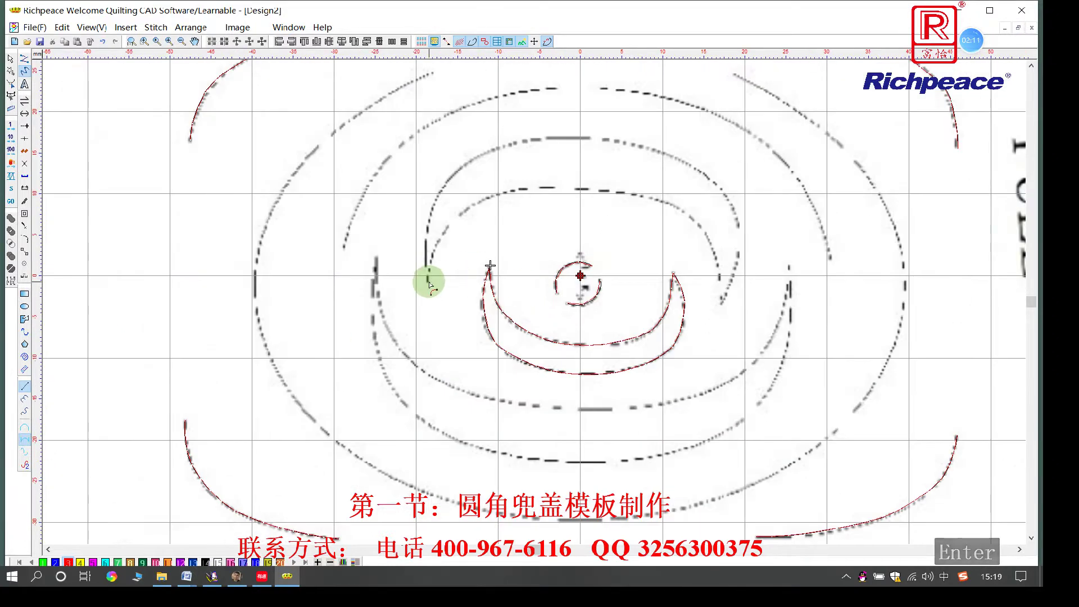
left_click(429, 281)
right_click(438, 206)
right_click(463, 167)
right_click(536, 140)
right_click(627, 140)
right_click(695, 168)
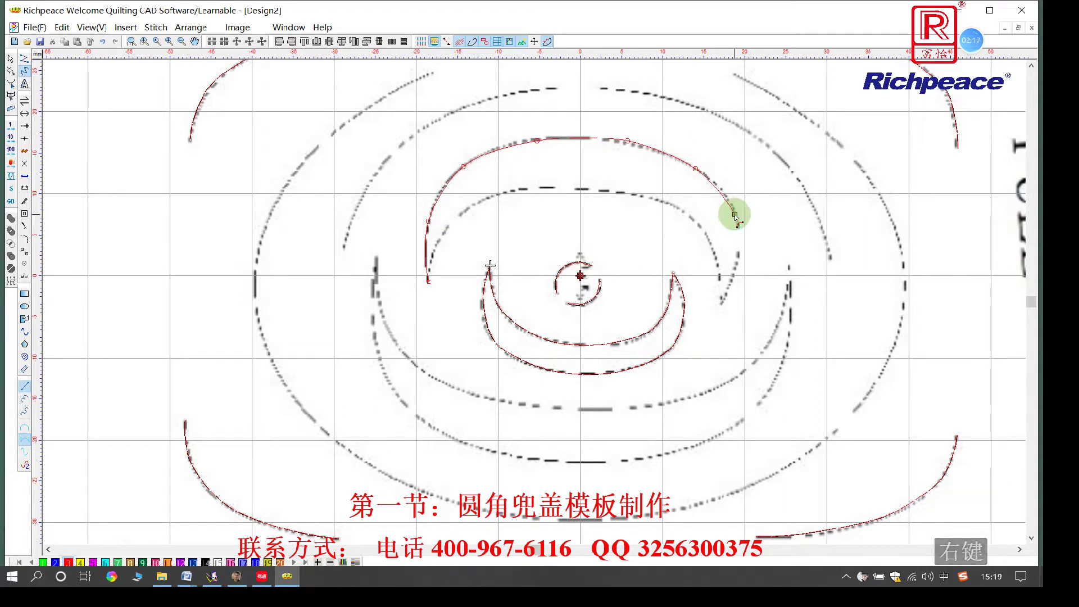
right_click(735, 215)
right_click(736, 270)
left_click(722, 303)
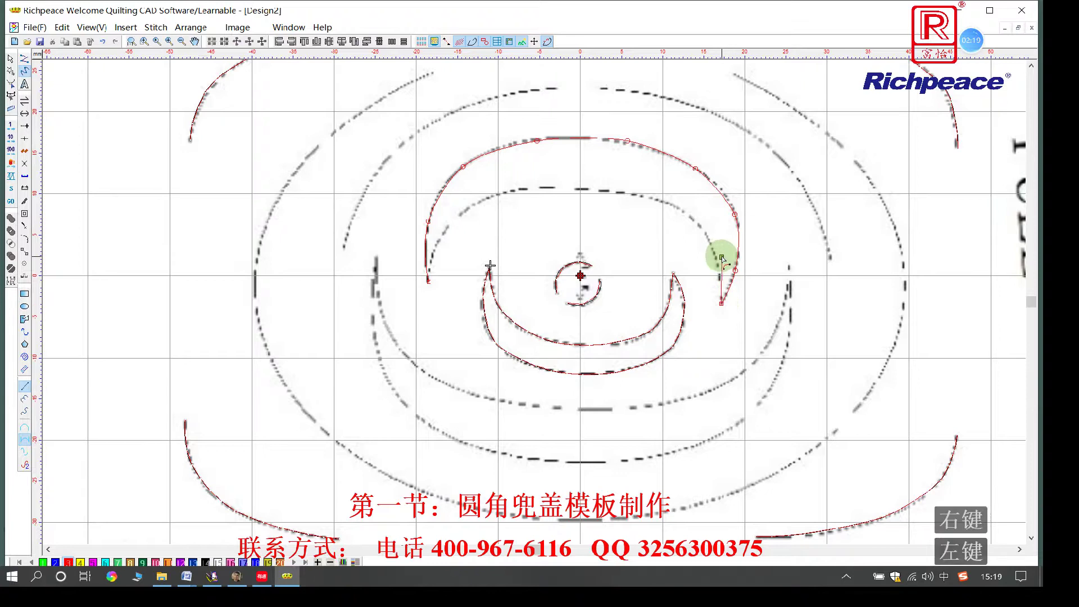
Step: Continue the curve along the upper crescent's inner edge back to its left tip and finish the closed outline
right_click(718, 256)
right_click(673, 206)
right_click(600, 192)
right_click(515, 192)
right_click(452, 223)
right_click(436, 251)
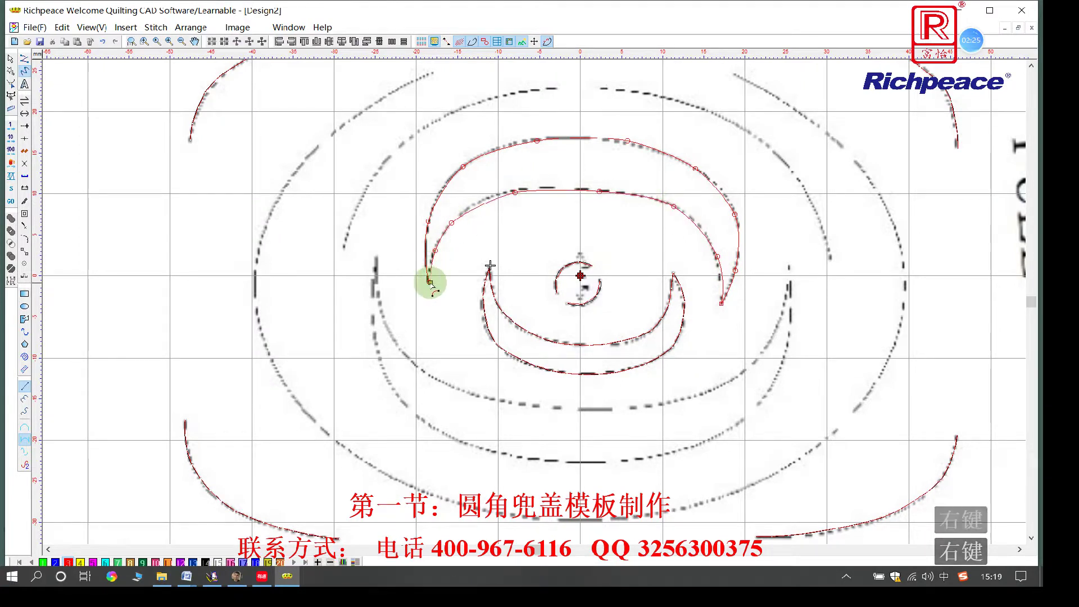
key("Return")
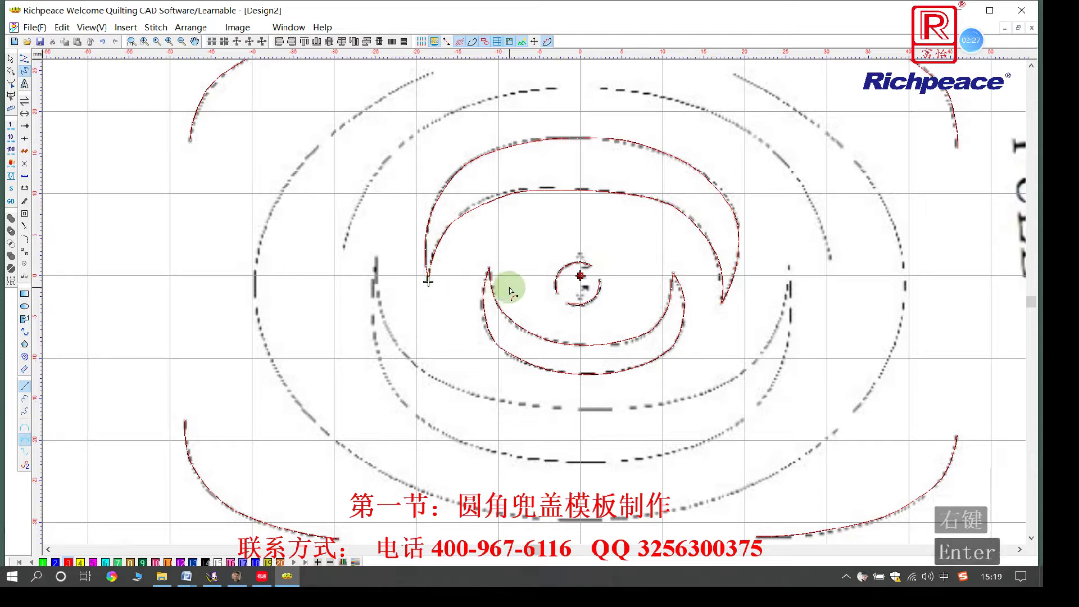
Step: Trace the inner edge of the large lower dashed crescent, from its left tip to a corner point at its right tip
right_click(382, 304)
right_click(420, 368)
right_click(528, 407)
right_click(621, 411)
right_click(713, 392)
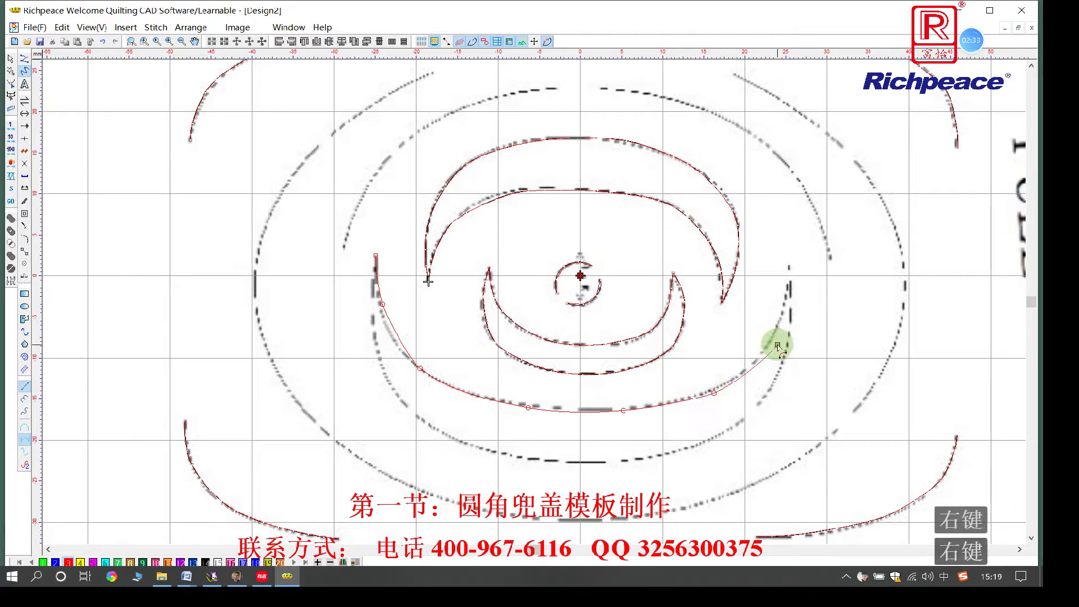
right_click(776, 332)
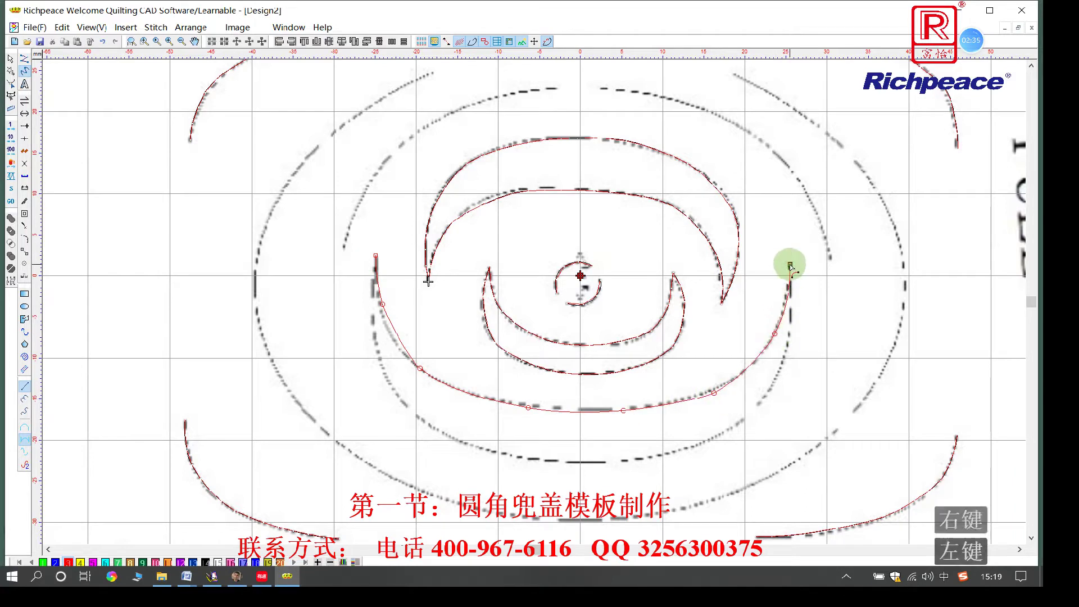
left_click(790, 265)
Step: Continue the curve along the large lower crescent's outer edge back to its left tip and finish the closed outline
right_click(789, 345)
right_click(728, 431)
right_click(606, 462)
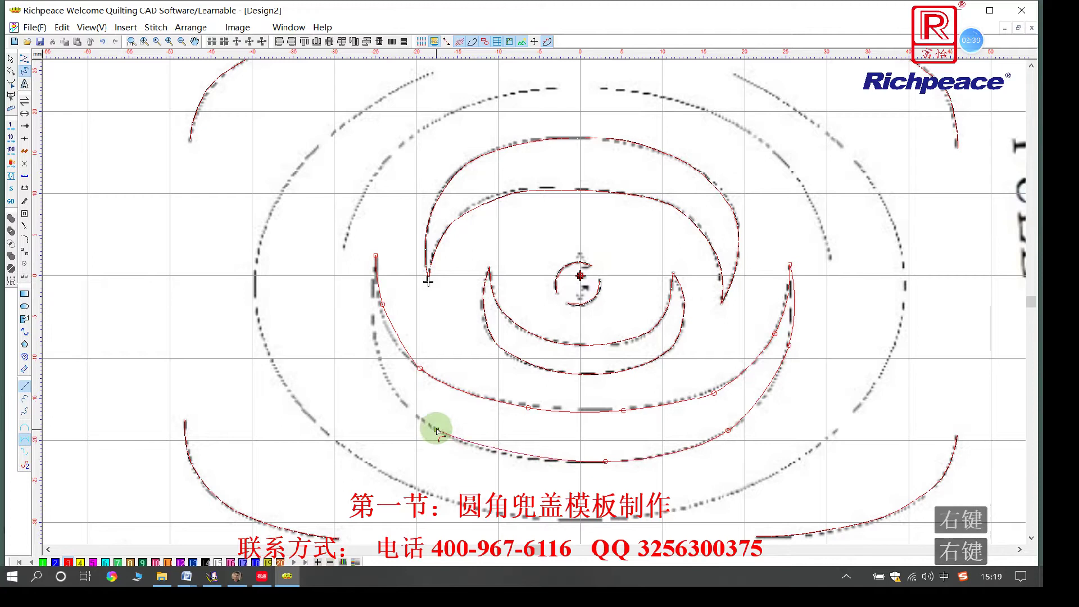
right_click(455, 439)
right_click(378, 351)
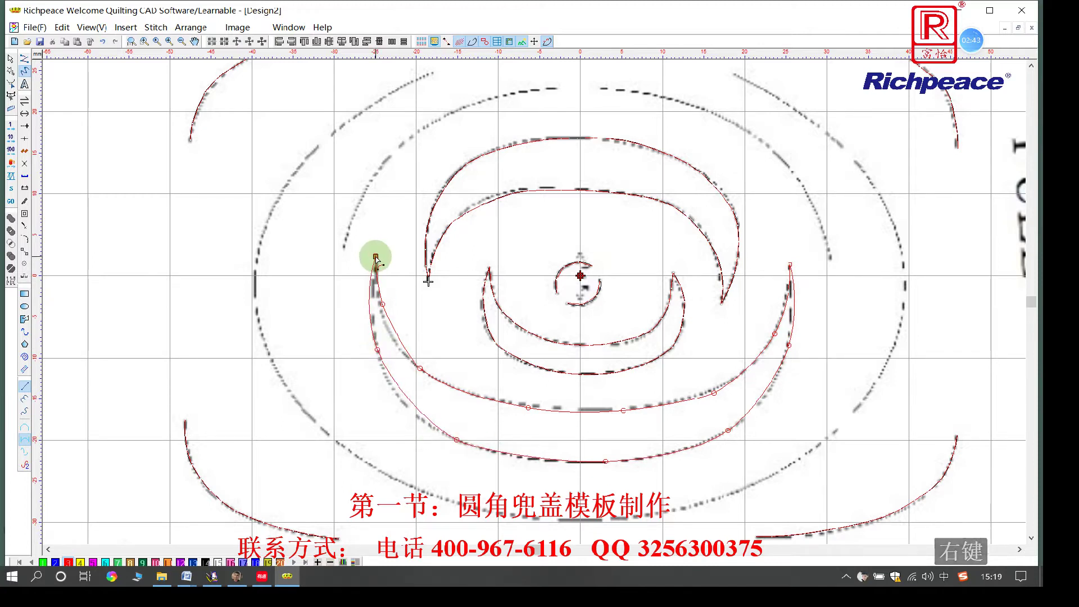
left_click(376, 256)
key("Return")
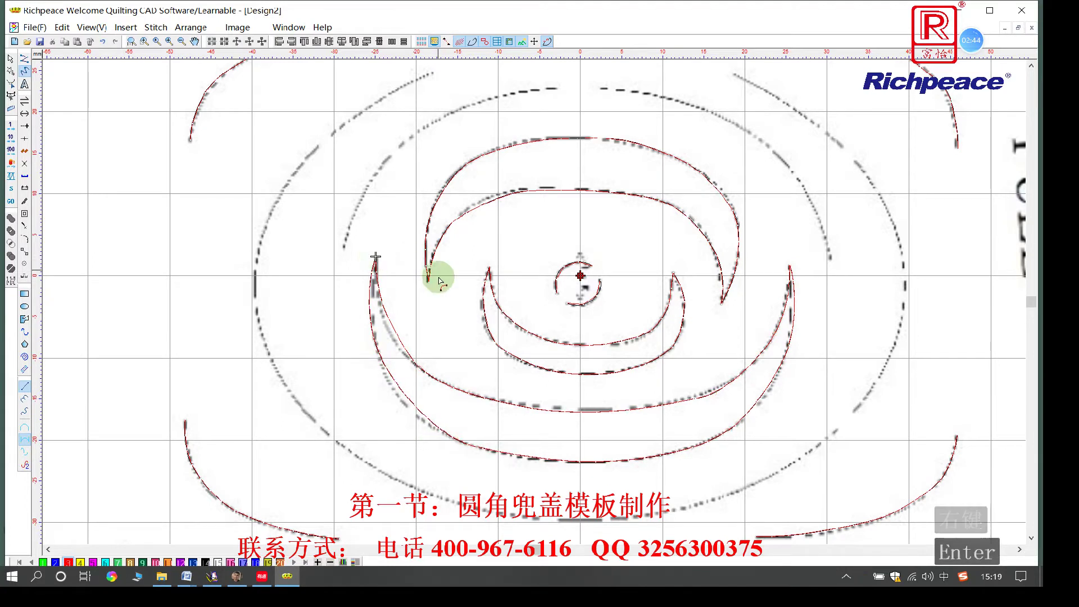
Step: Trace the wide dashed arch above the upper crescent from its left end to its right end with a smooth curve
left_click(343, 246)
right_click(374, 181)
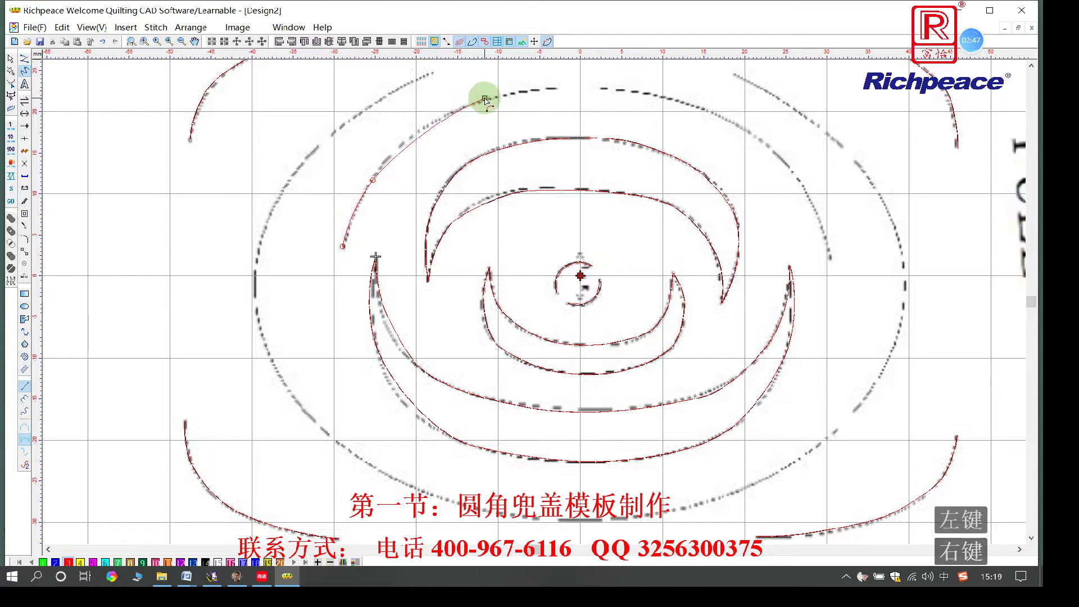
right_click(484, 100)
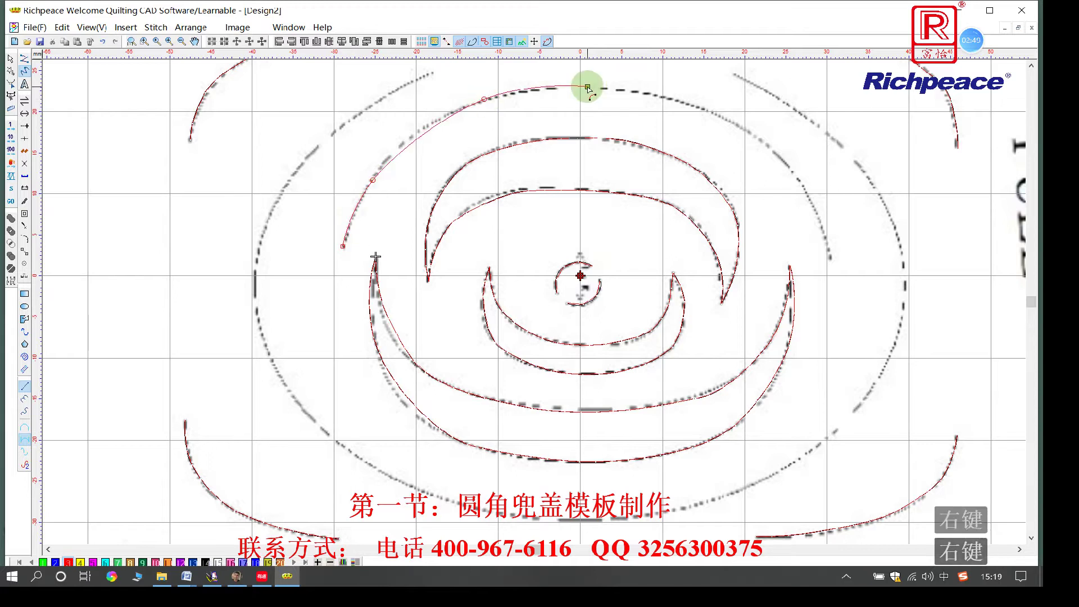
right_click(587, 87)
right_click(710, 112)
right_click(788, 167)
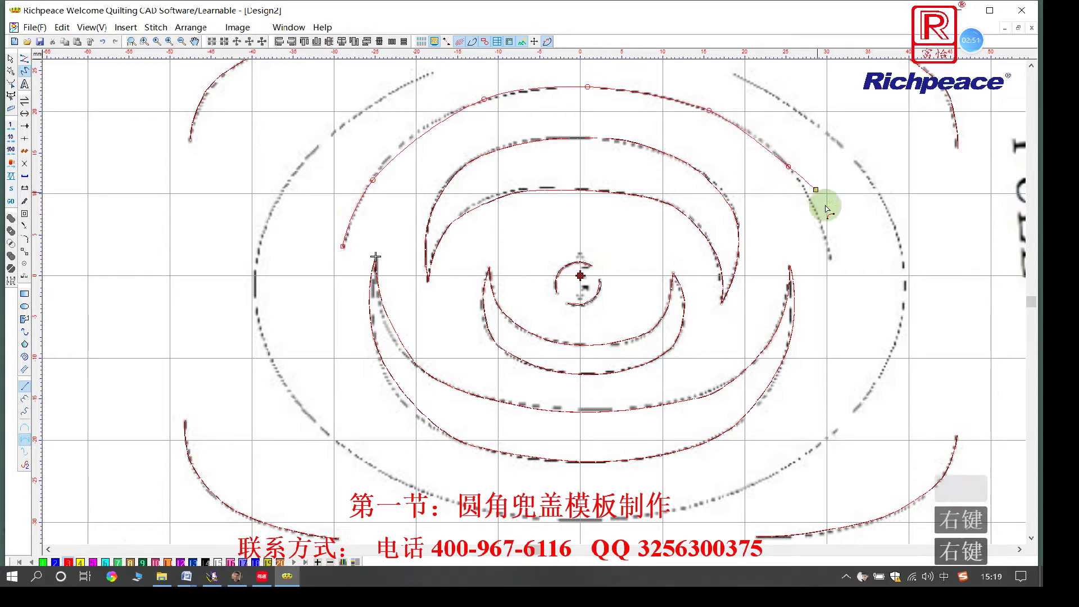
left_click(831, 258)
key("Return")
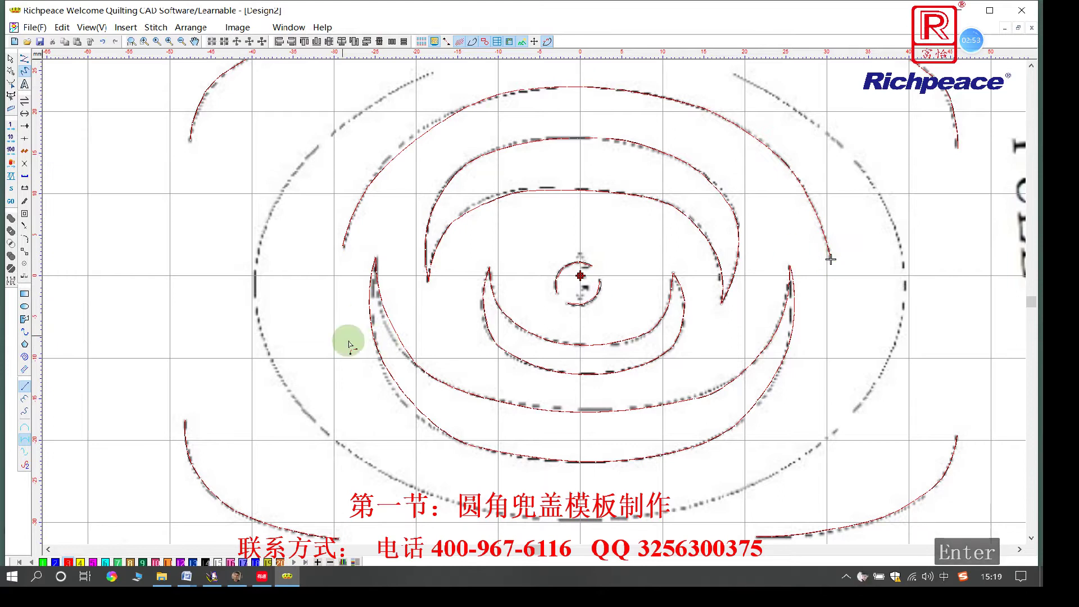
key("Return")
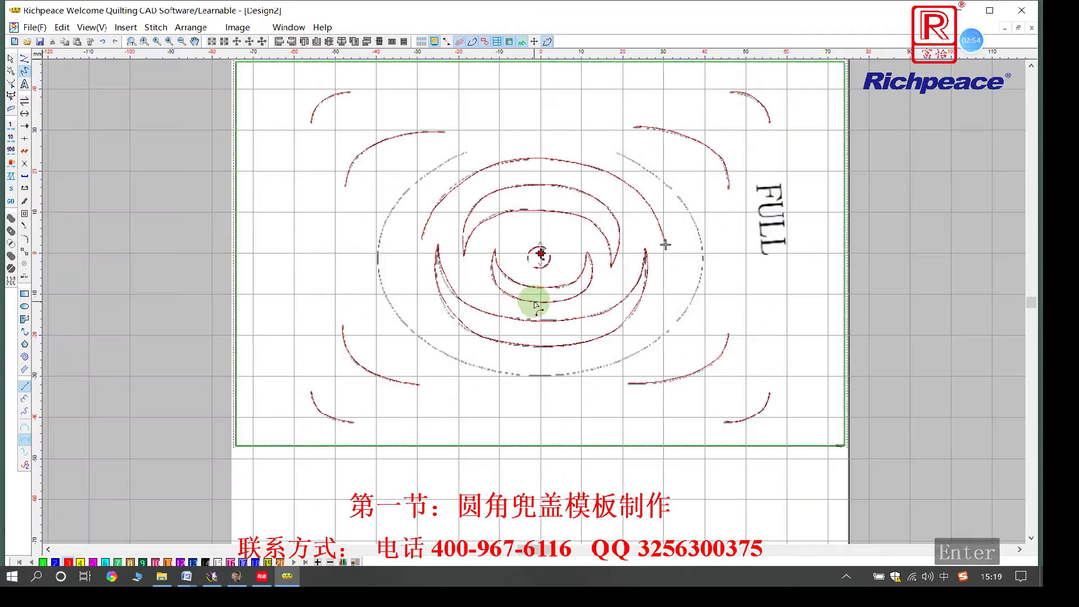
Step: Trace the large dashed outer oval with a smooth open curve, from its upper-left end around the bottom to its upper-right end
left_click(465, 153)
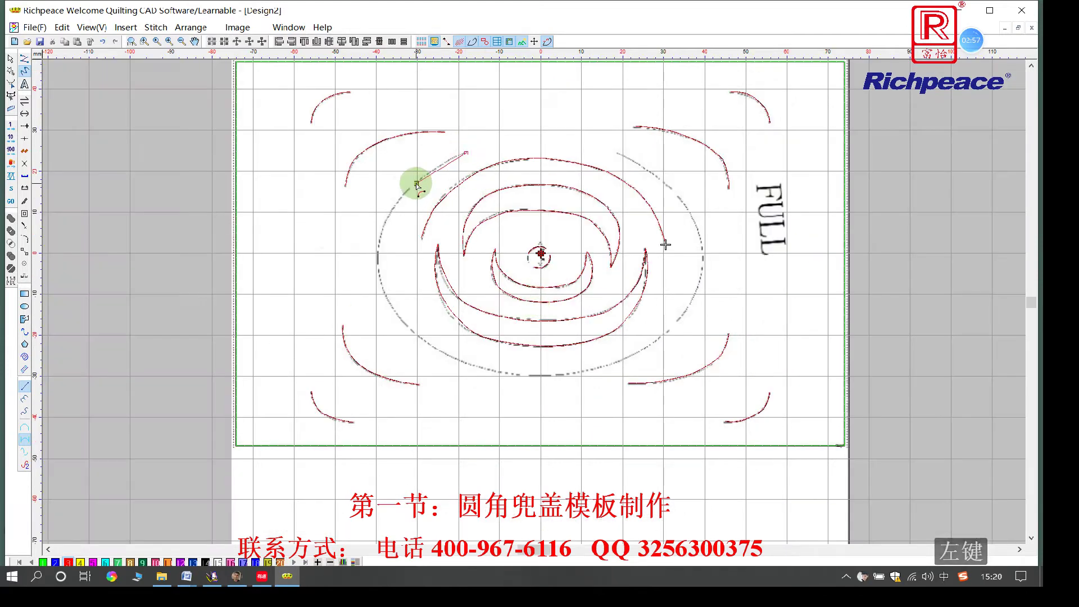
right_click(416, 183)
right_click(375, 264)
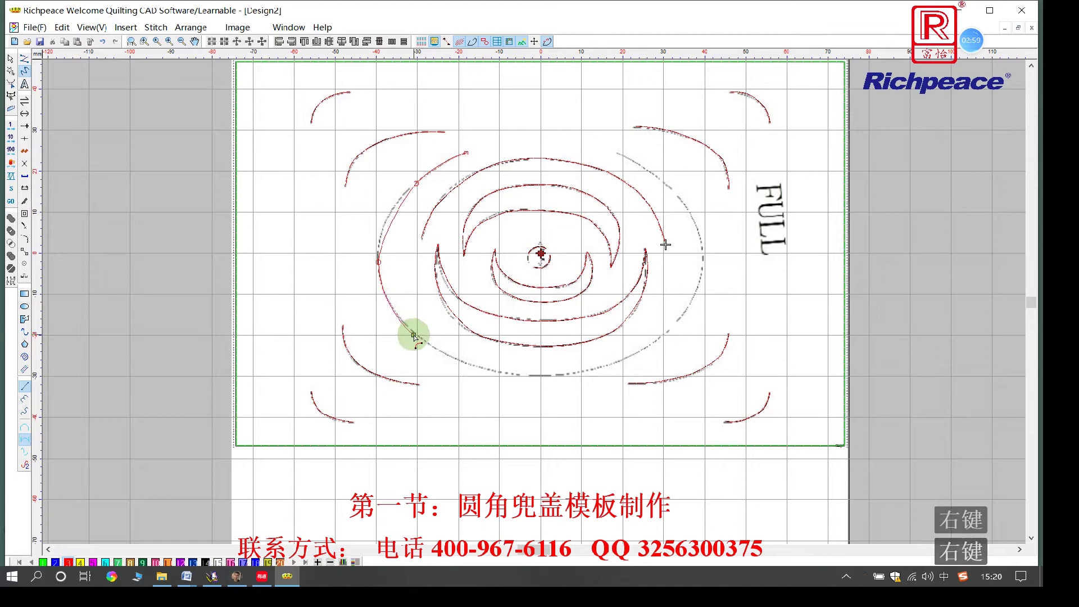
right_click(416, 336)
right_click(532, 375)
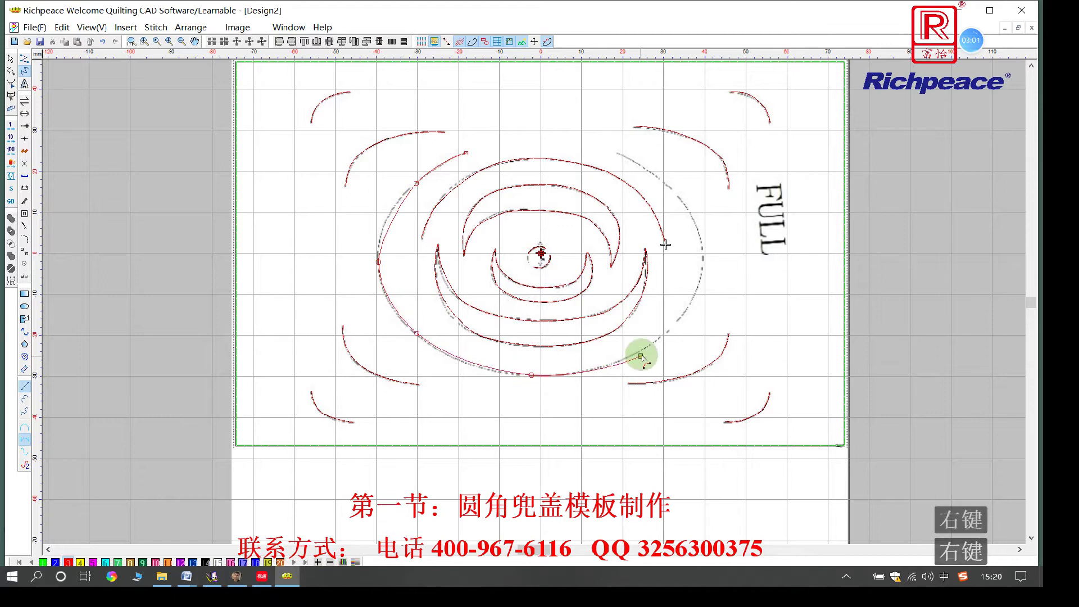
right_click(642, 351)
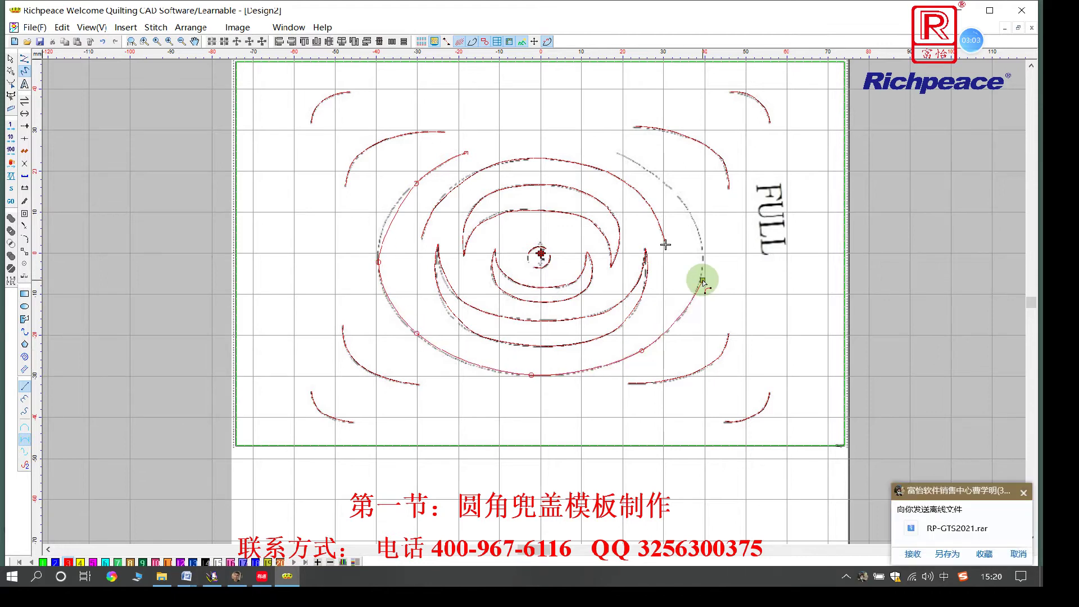
right_click(703, 276)
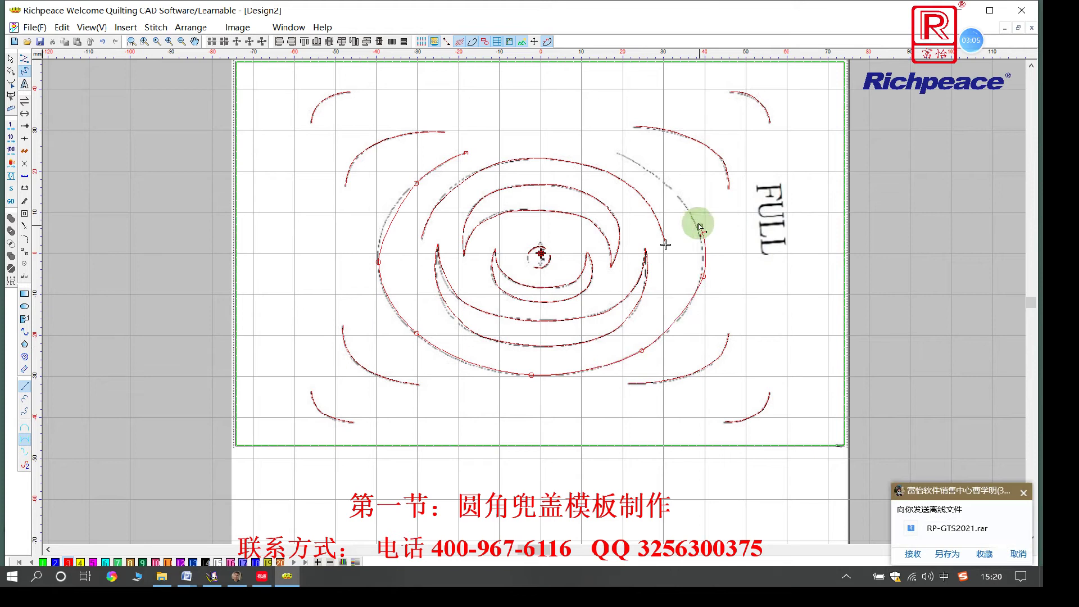
right_click(693, 217)
right_click(650, 172)
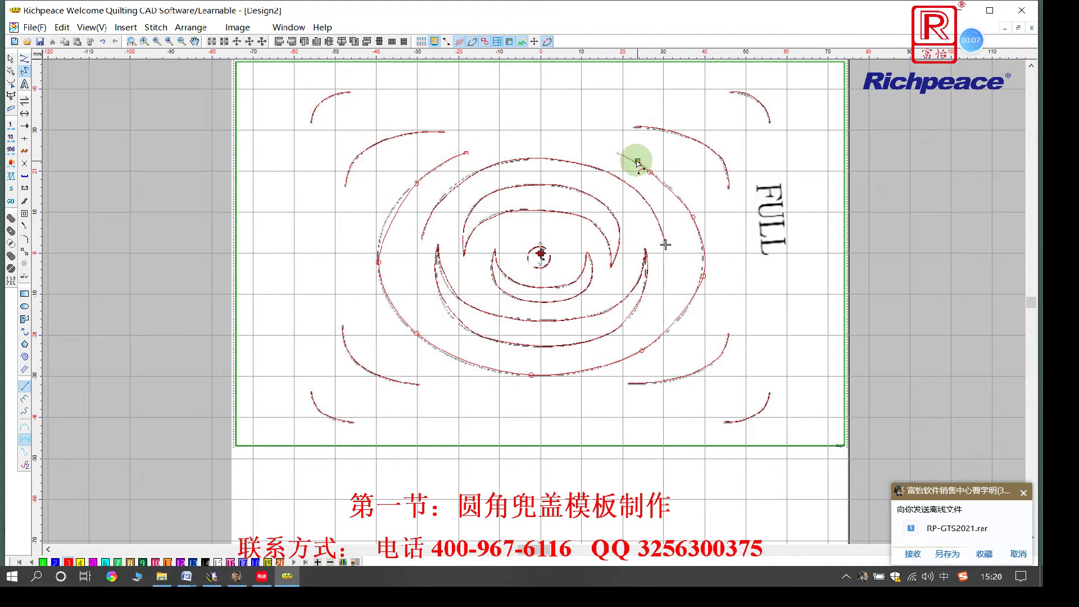
right_click(618, 154)
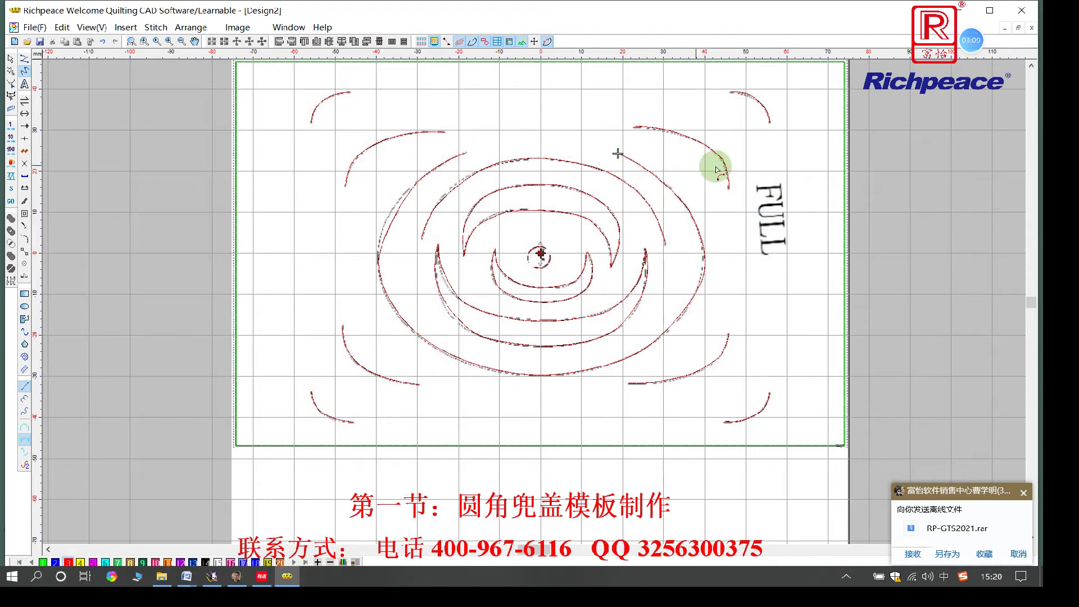
Step: Save the design to the desktop as Design2 in Richpeace(*.RPF) format, and save a copy there as 123 in Richpeace(*.QUI)-V5 format
left_click(39, 41)
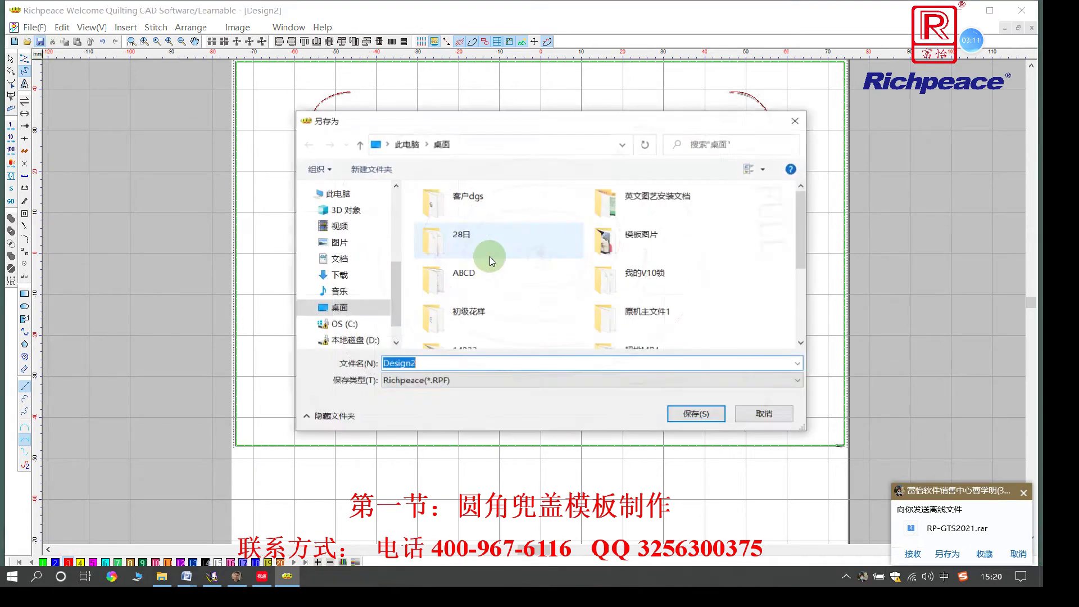
left_click(680, 412)
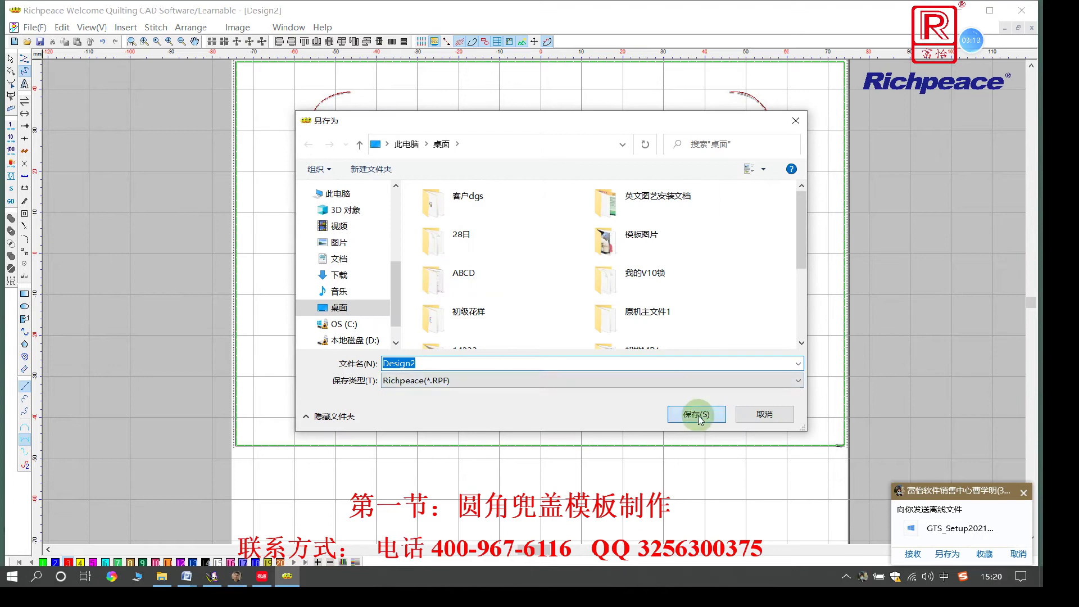
left_click(31, 27)
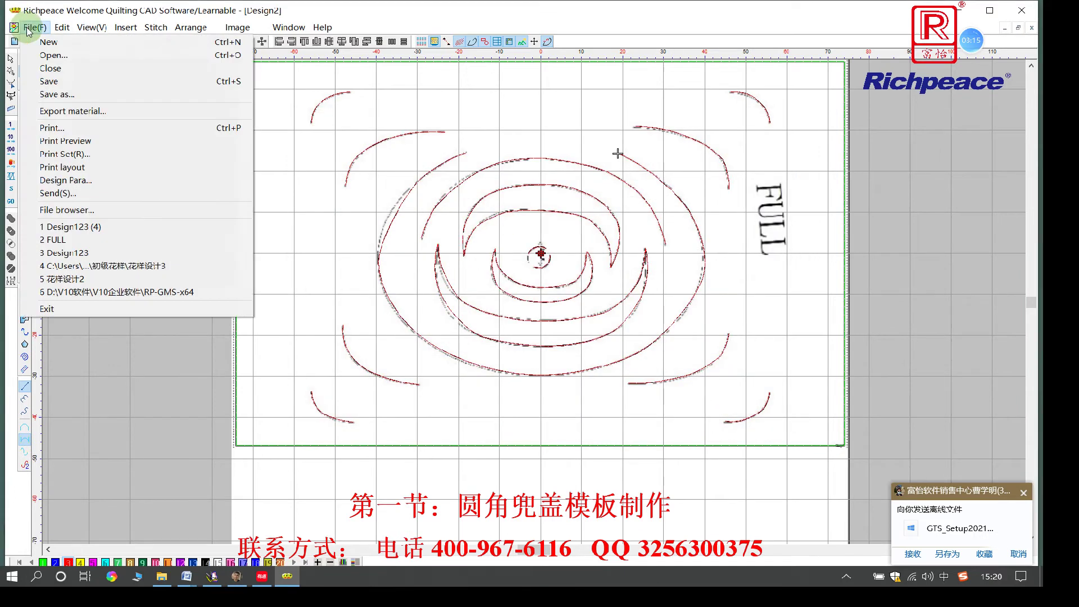
left_click(70, 93)
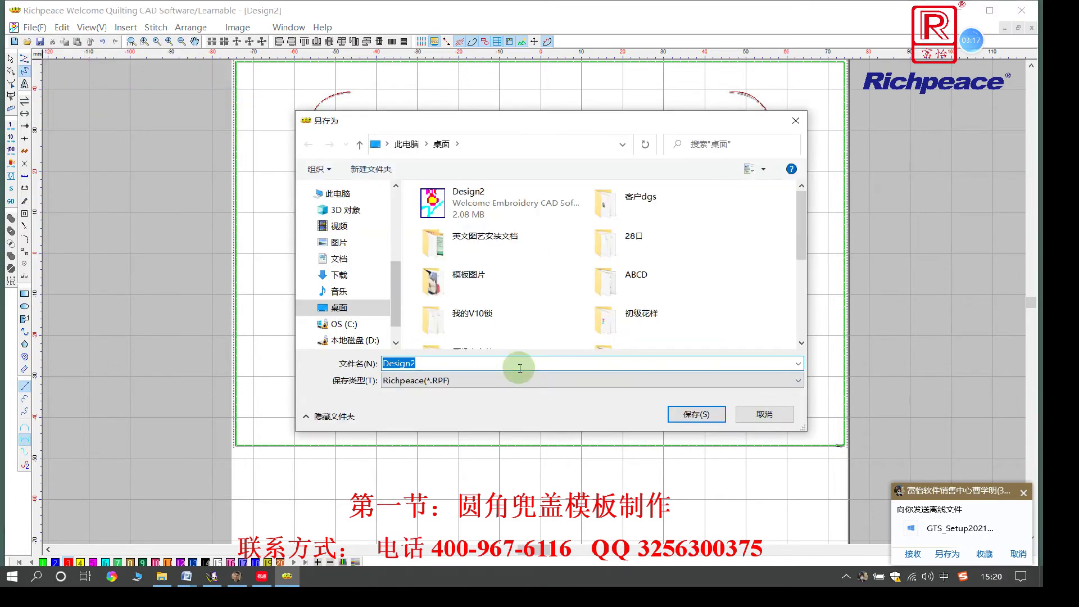
left_click(799, 380)
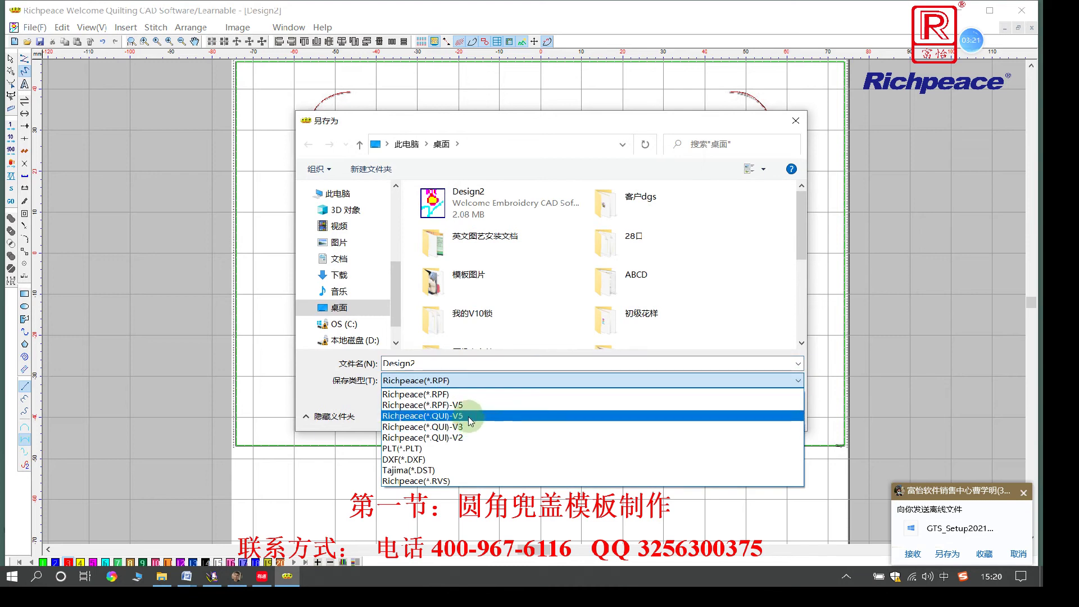
left_click(469, 416)
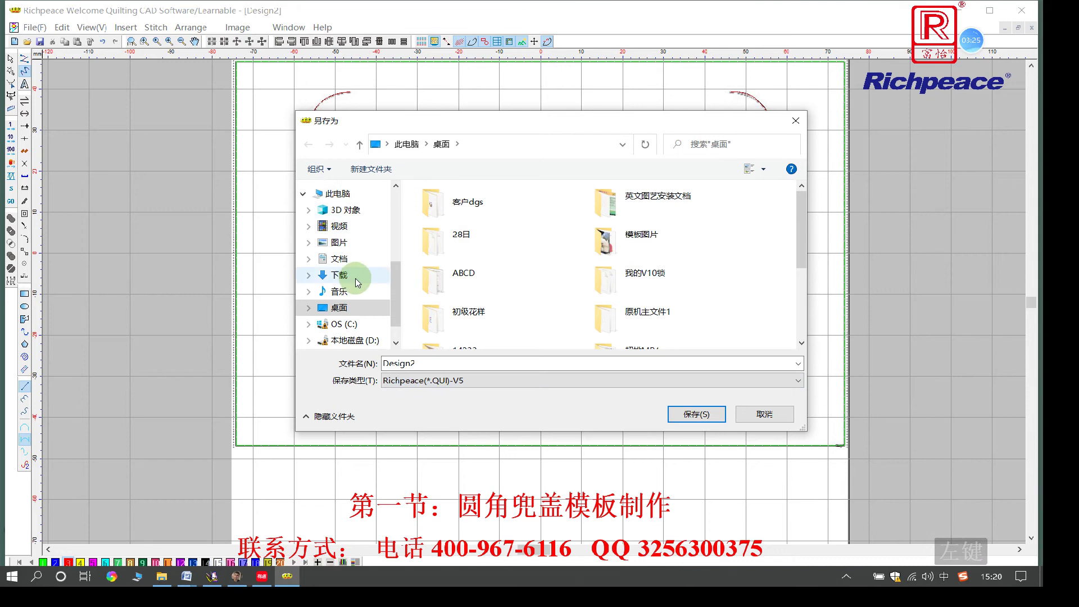
double_click(360, 309)
double_click(428, 364)
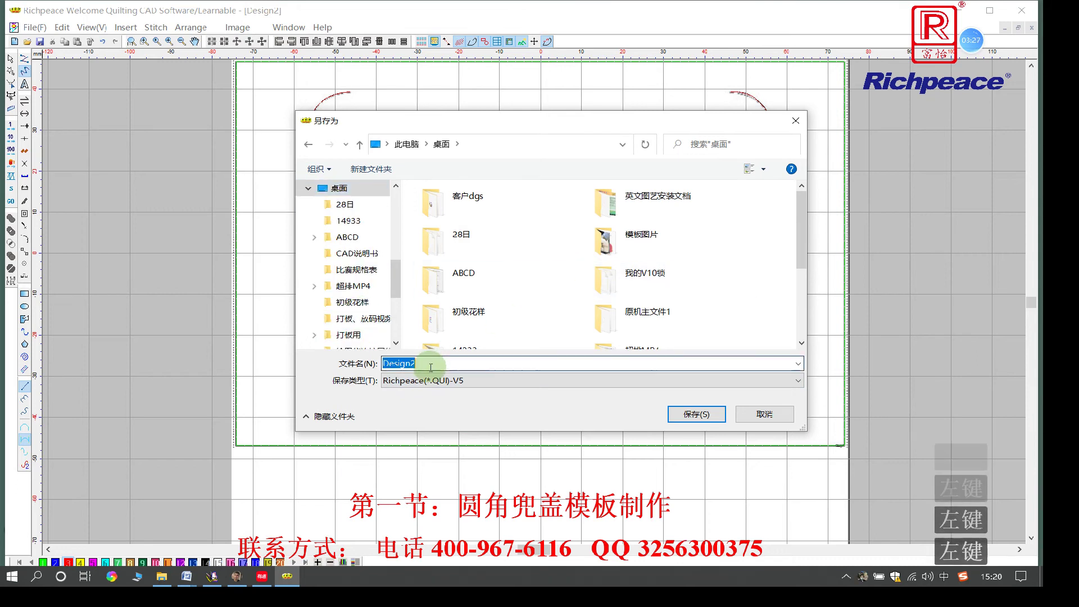
type("123")
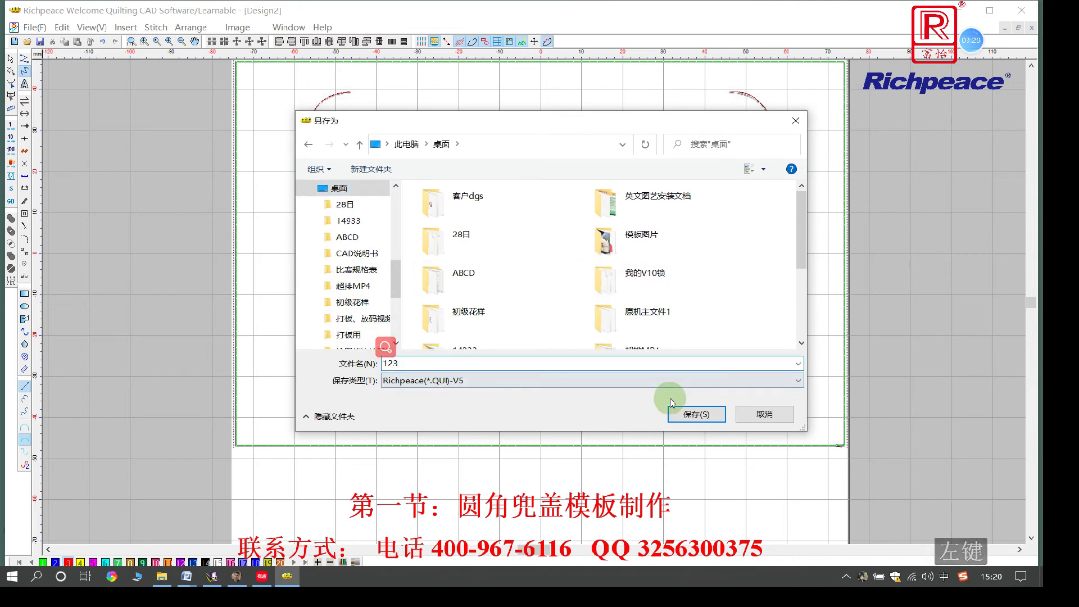
left_click(695, 414)
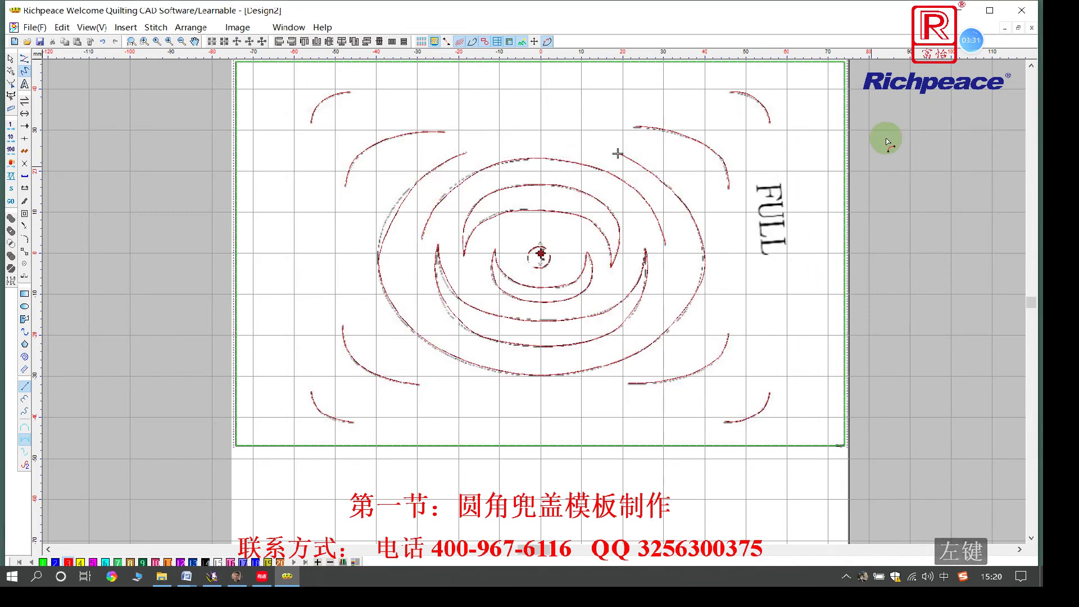